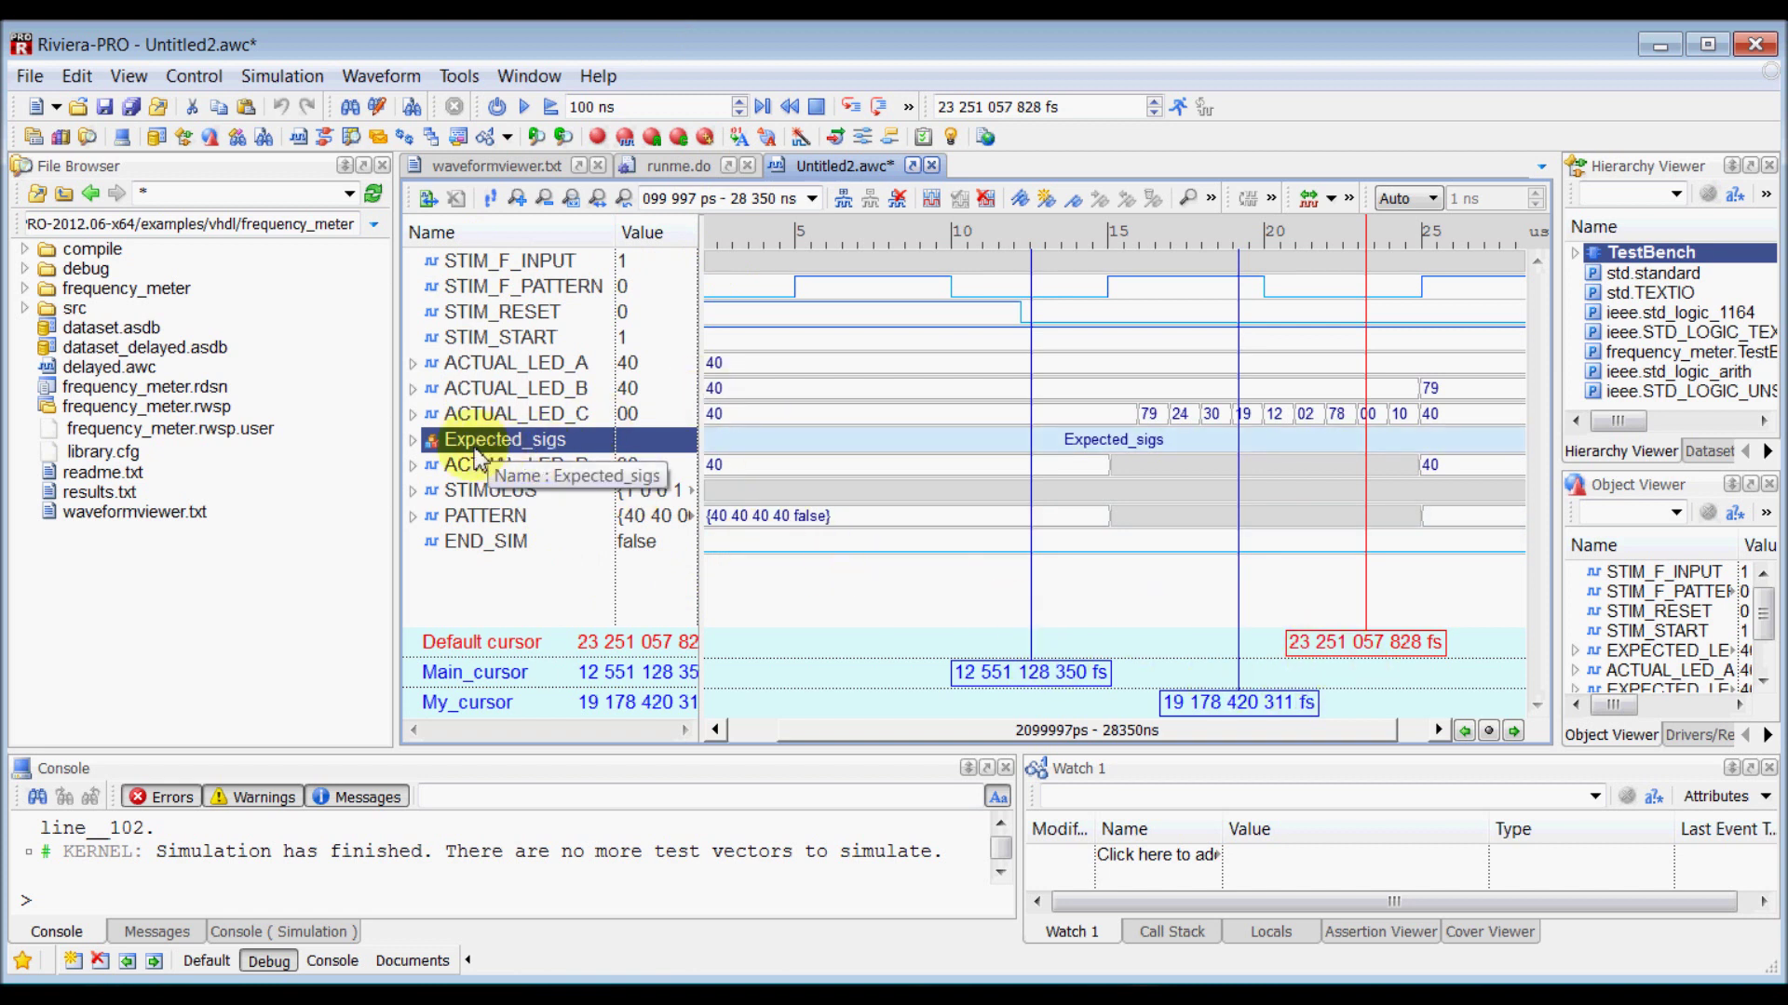
click(412, 440)
click(413, 439)
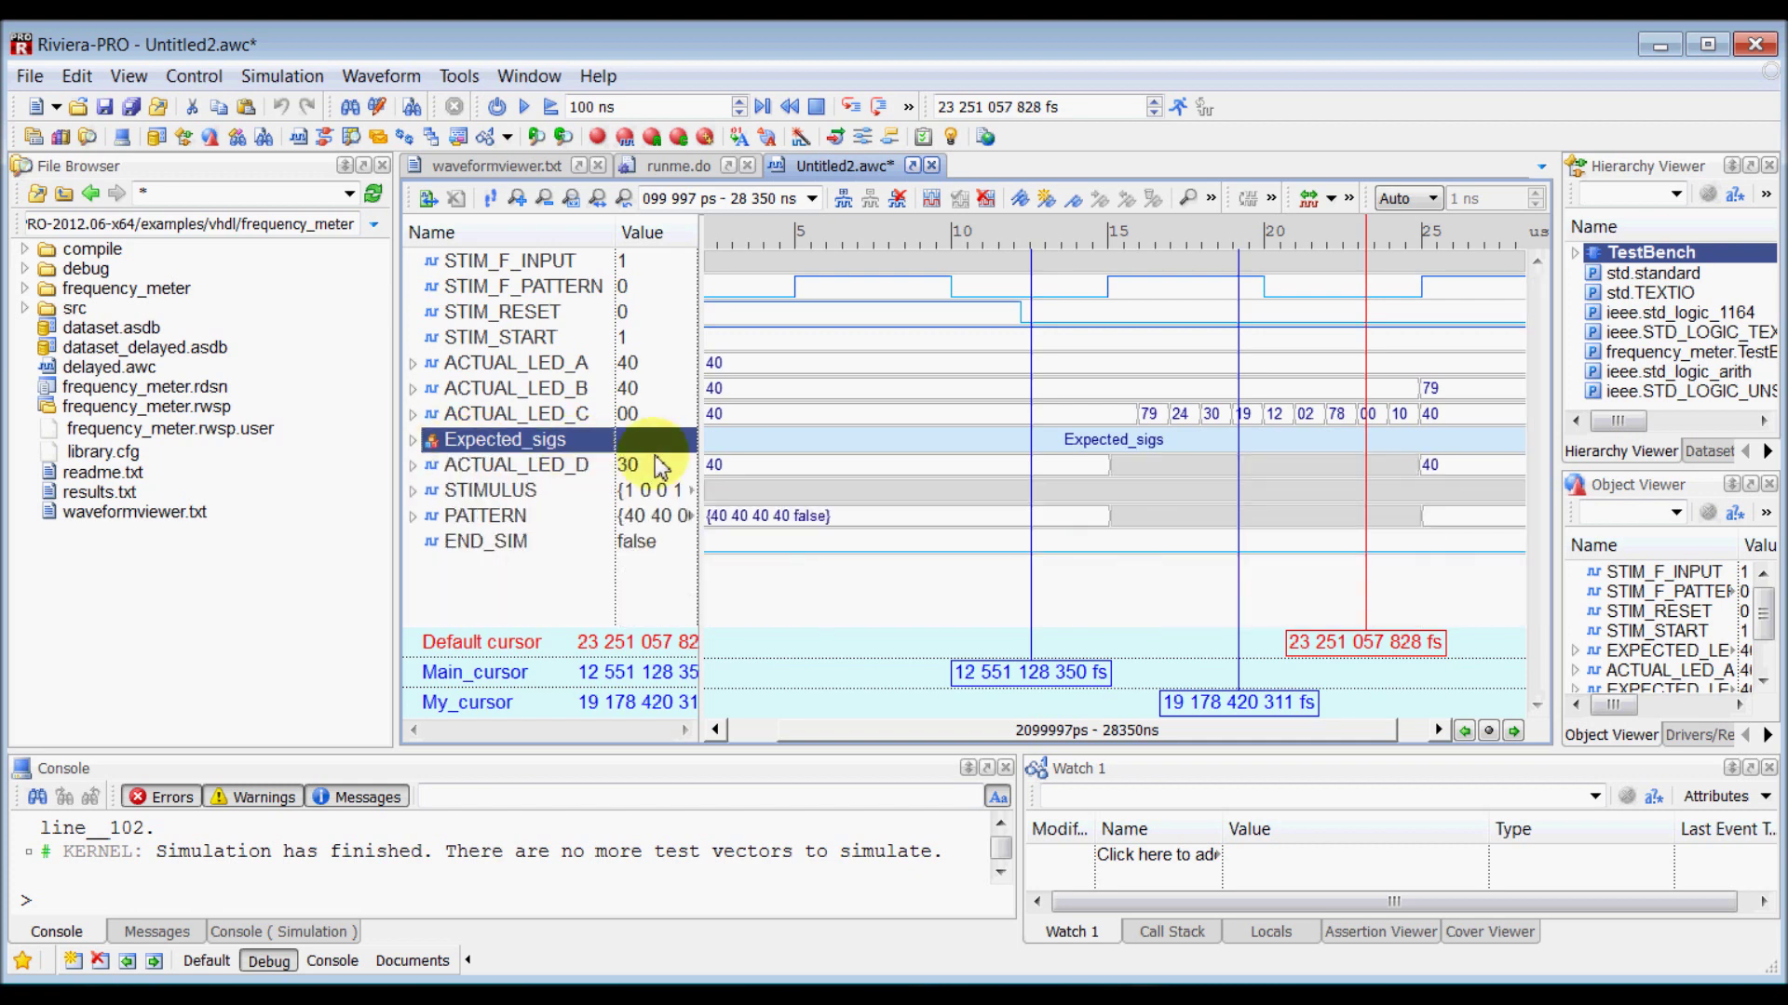
click(382, 75)
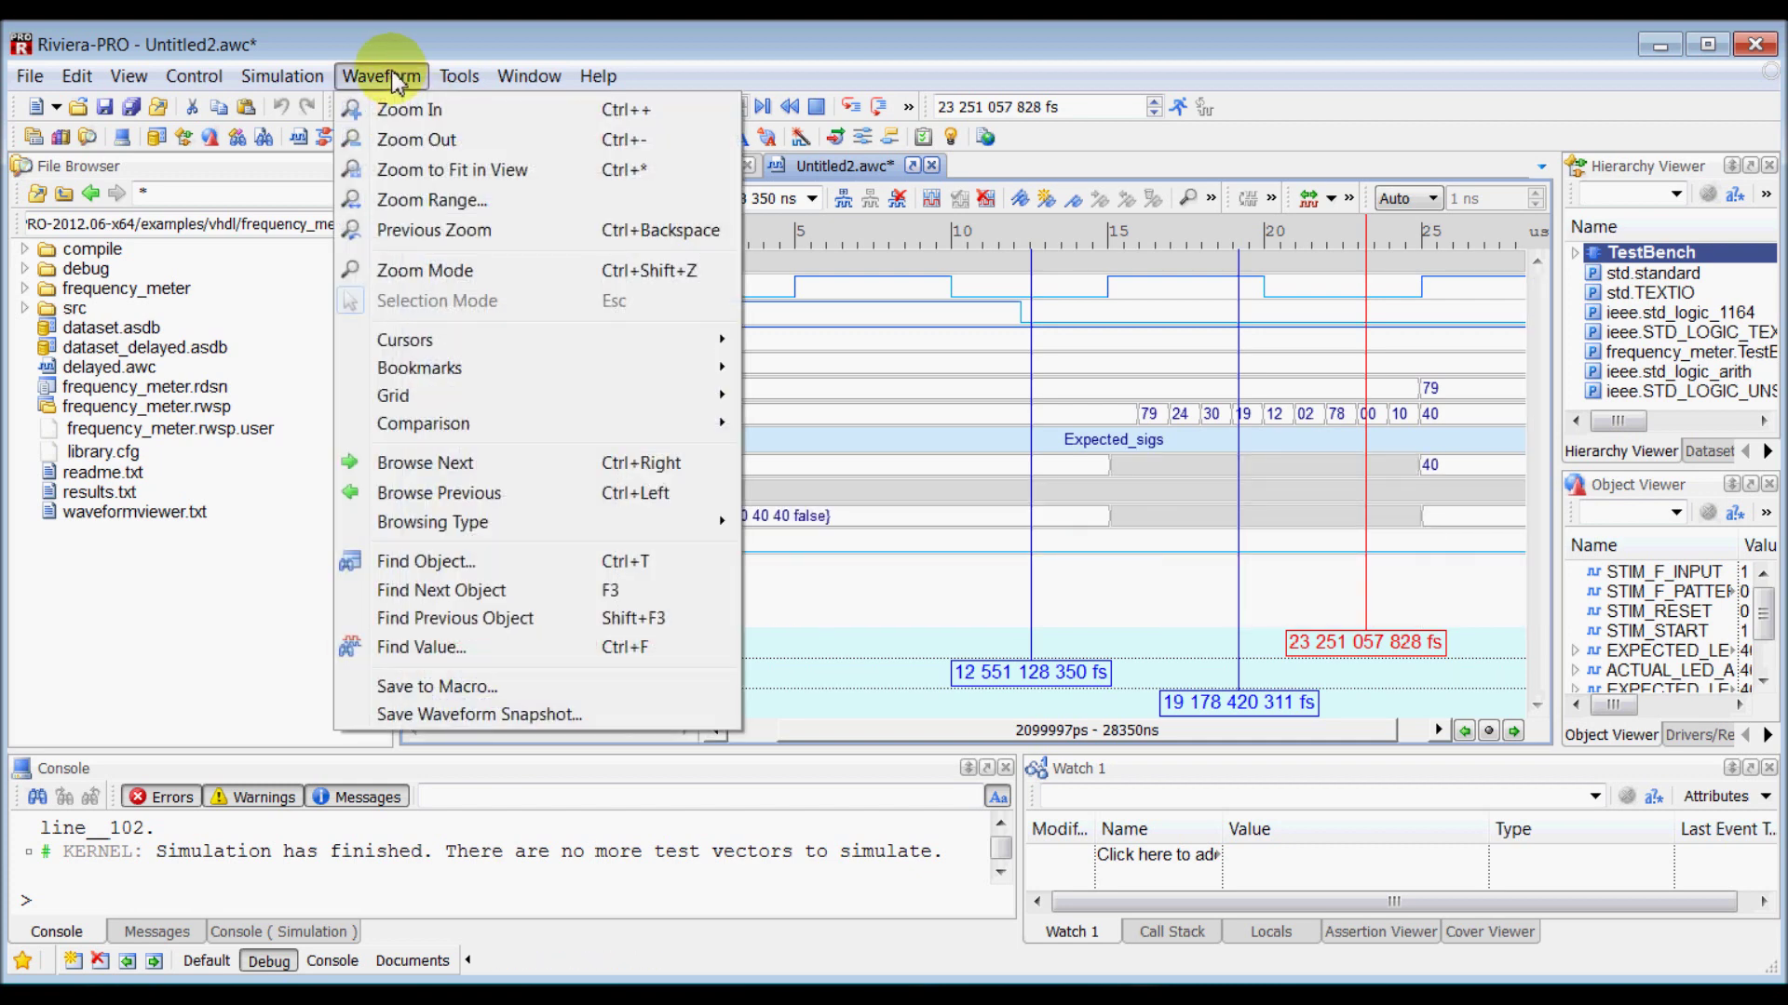
mouse_move(459, 76)
click(892, 337)
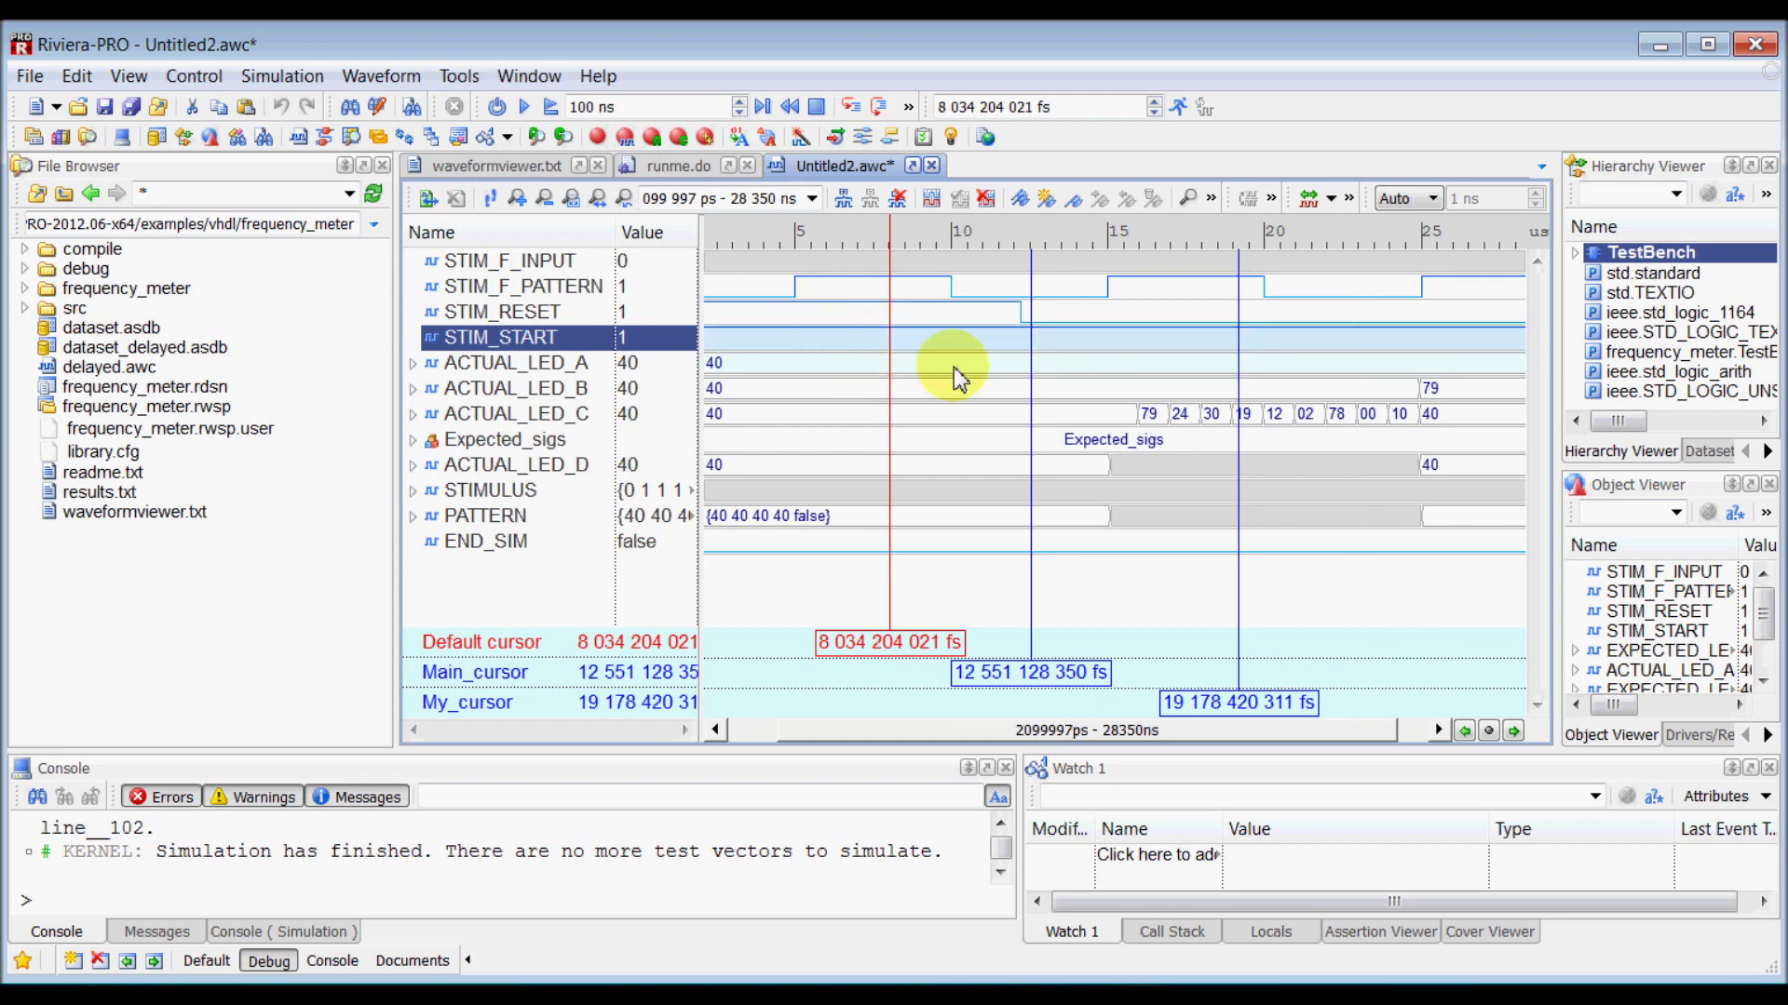
Save the waveform setup as macro wave.do instead of Untitled2.do in frequency_meter
click(377, 82)
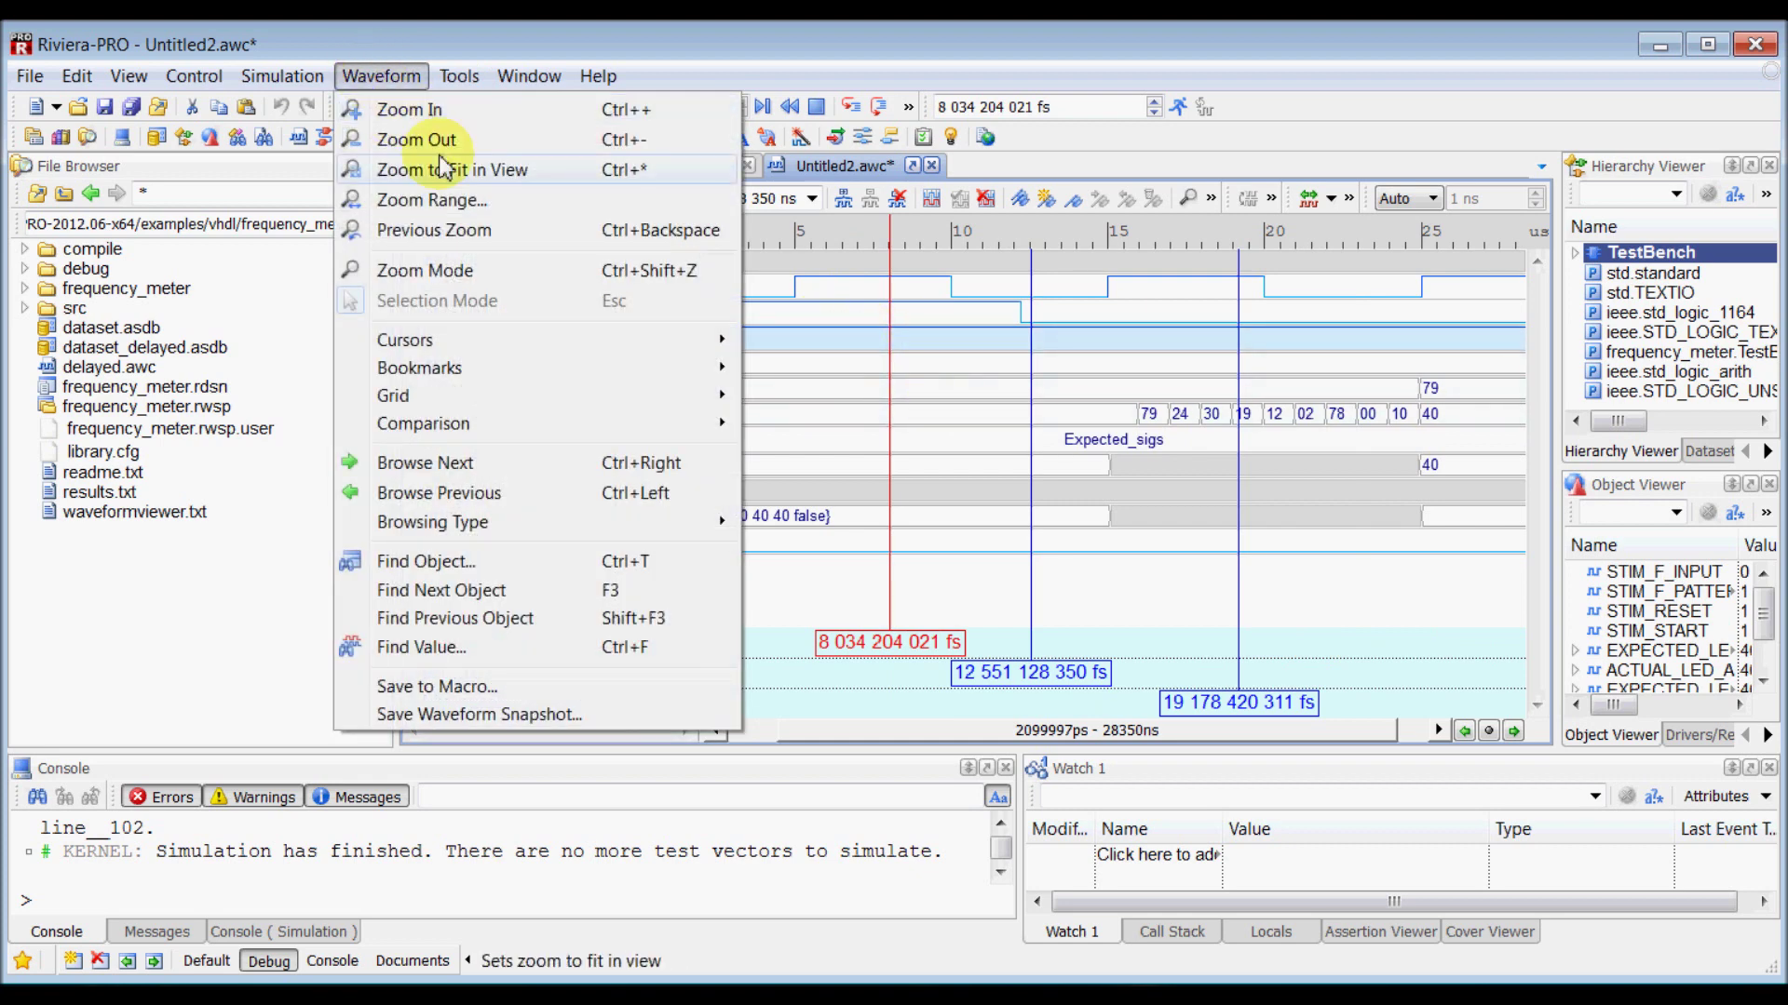
click(482, 694)
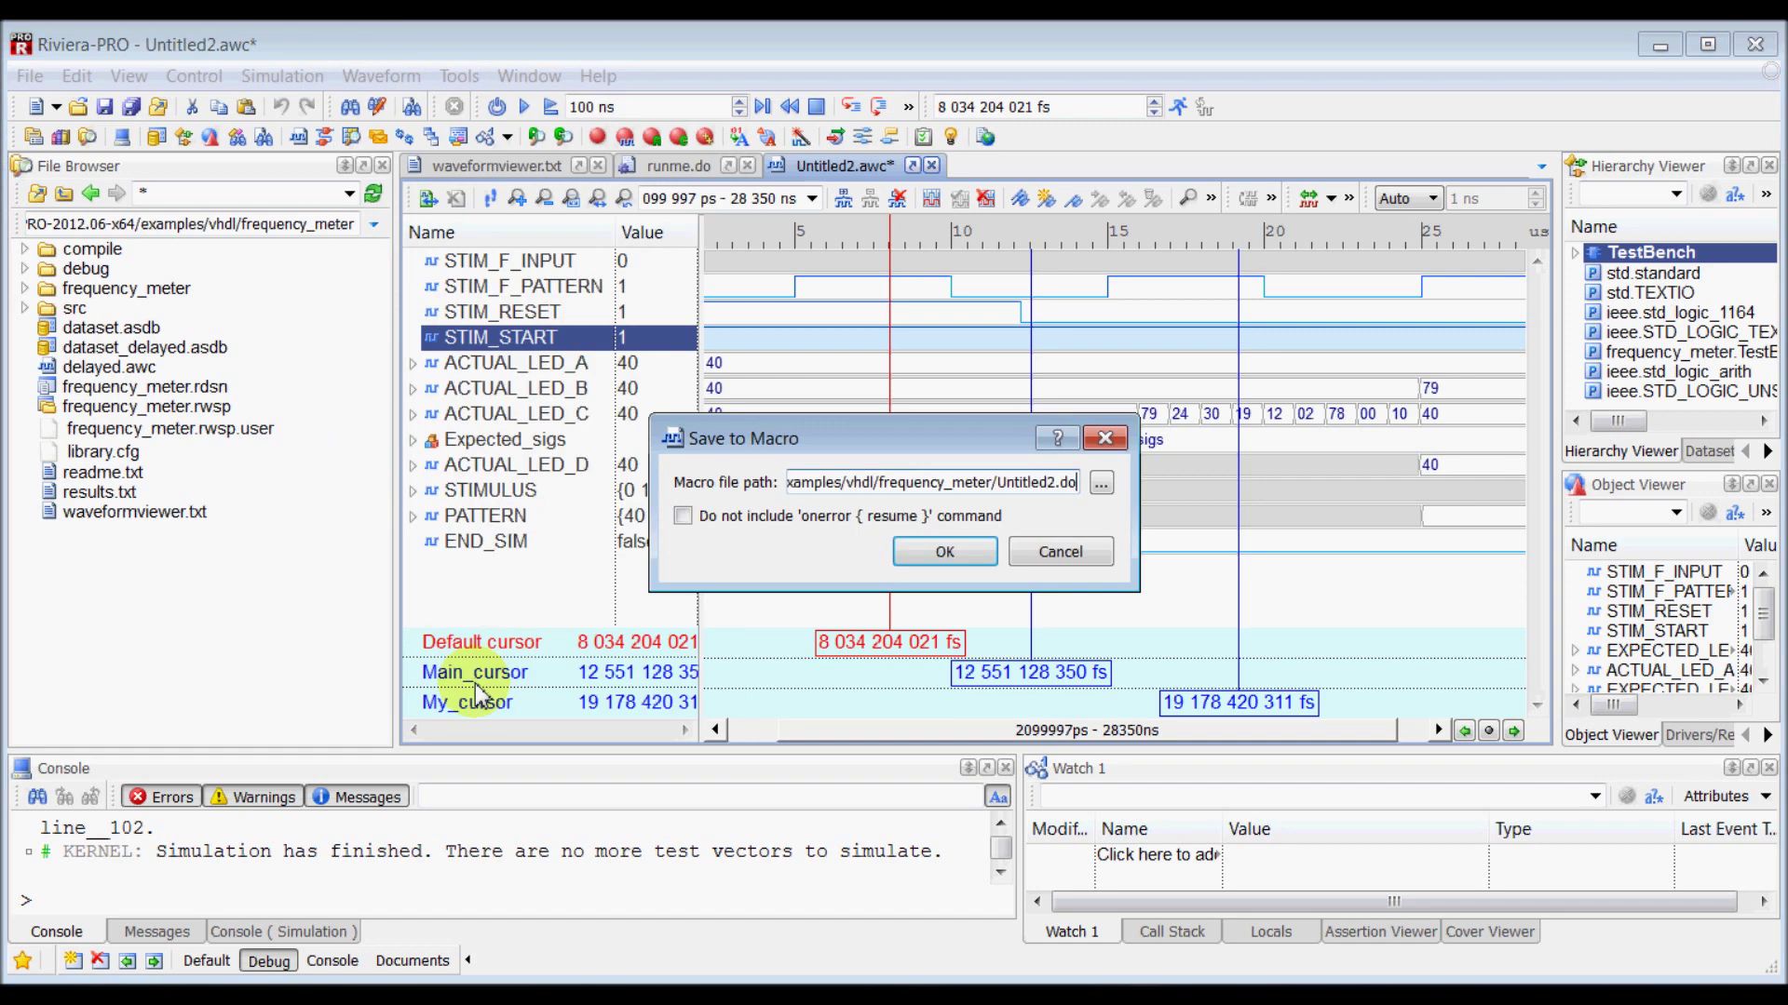
click(1052, 485)
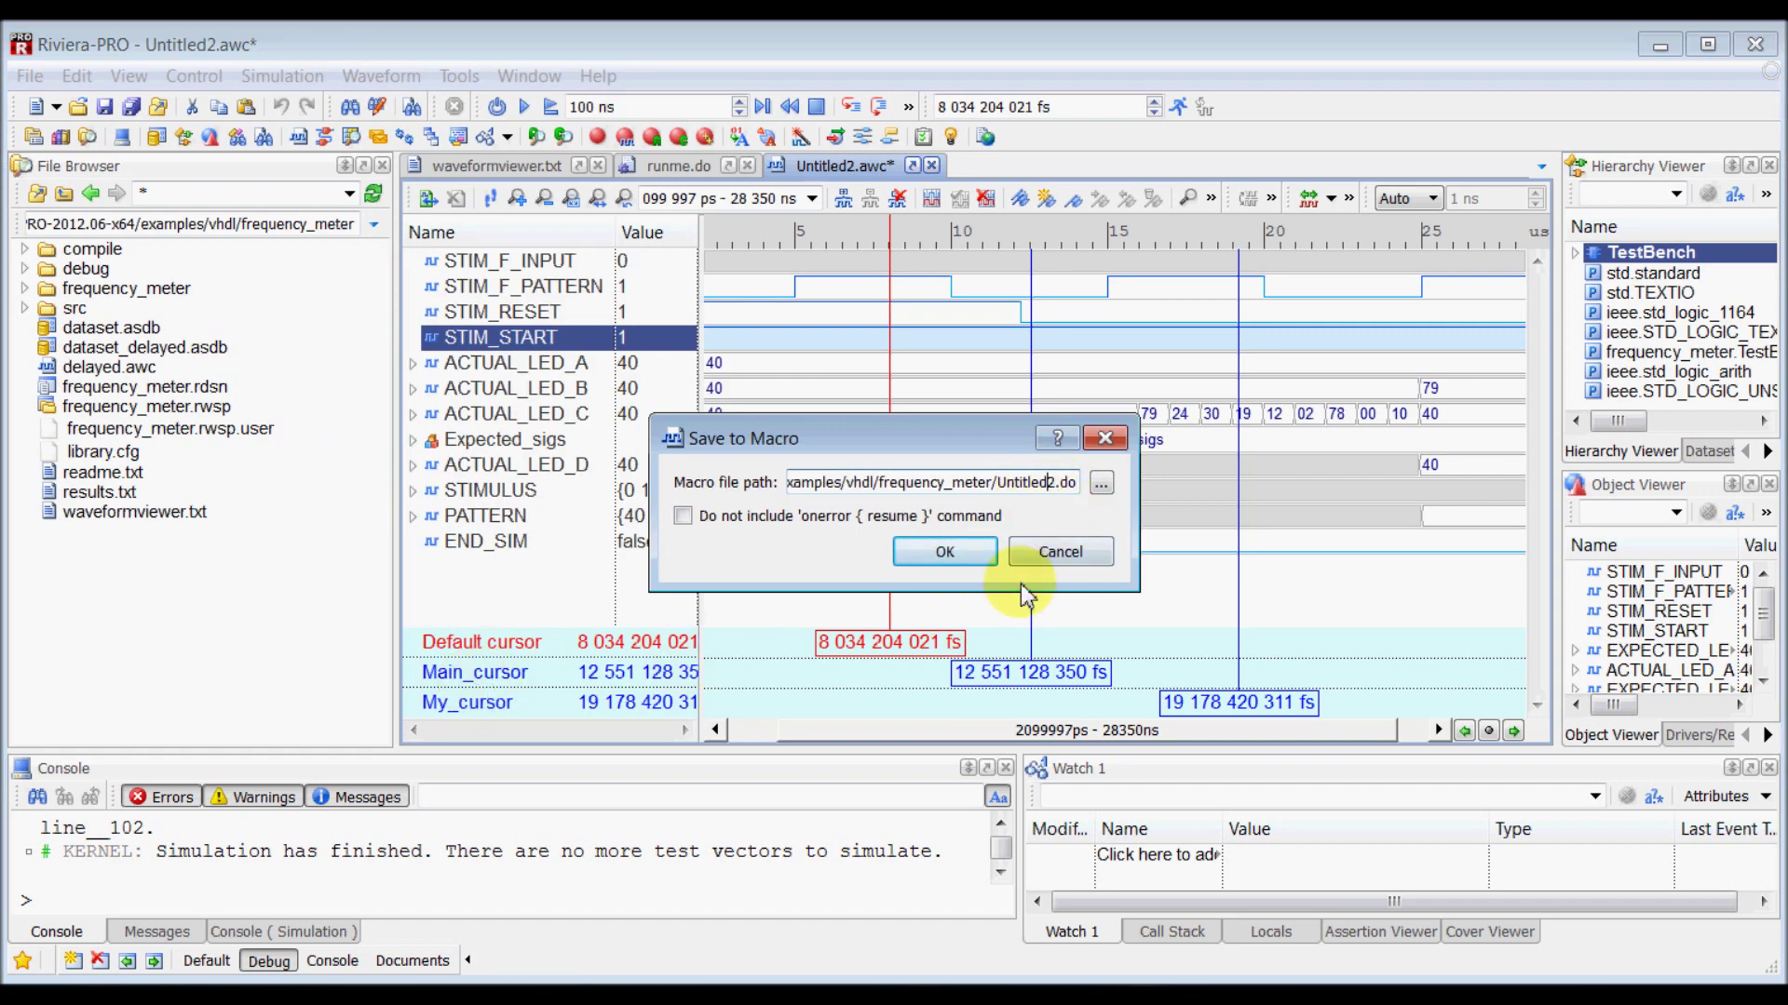
key(BackSpace)
key(BackSpace)
key(BackSpace)
key(BackSpace)
key(BackSpace)
key(BackSpace)
key(BackSpace)
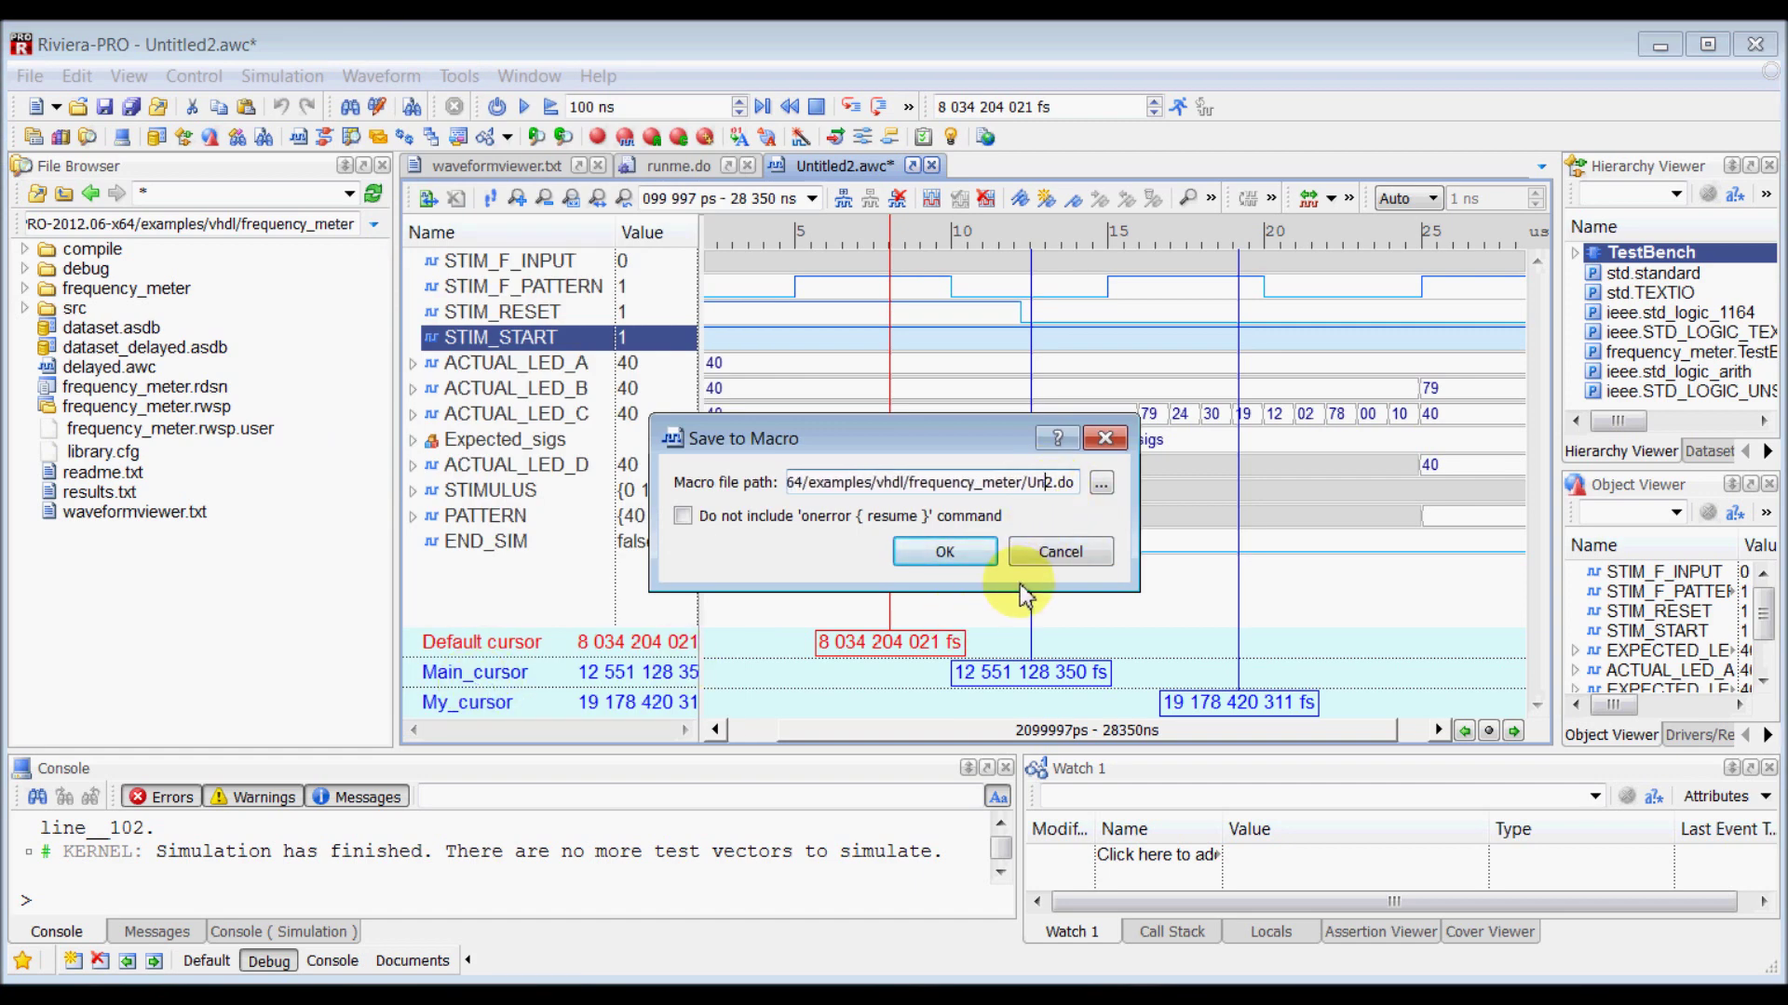
key(BackSpace)
key(BackSpace)
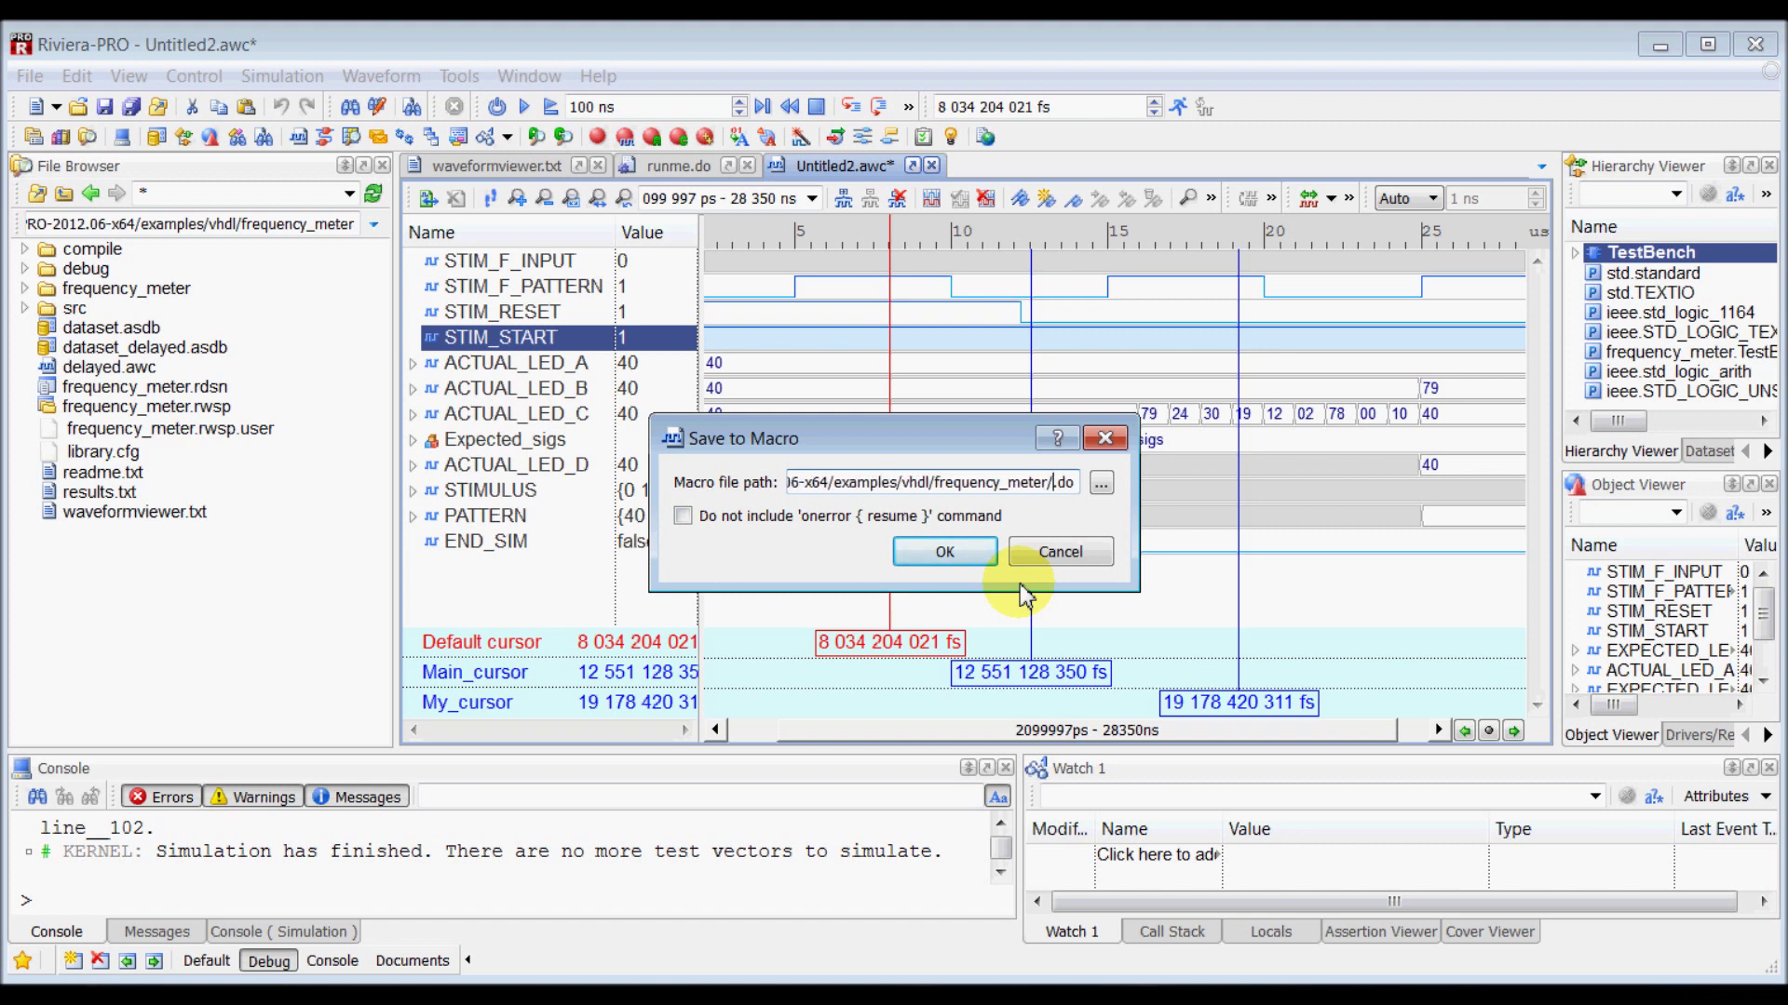
text(wave)
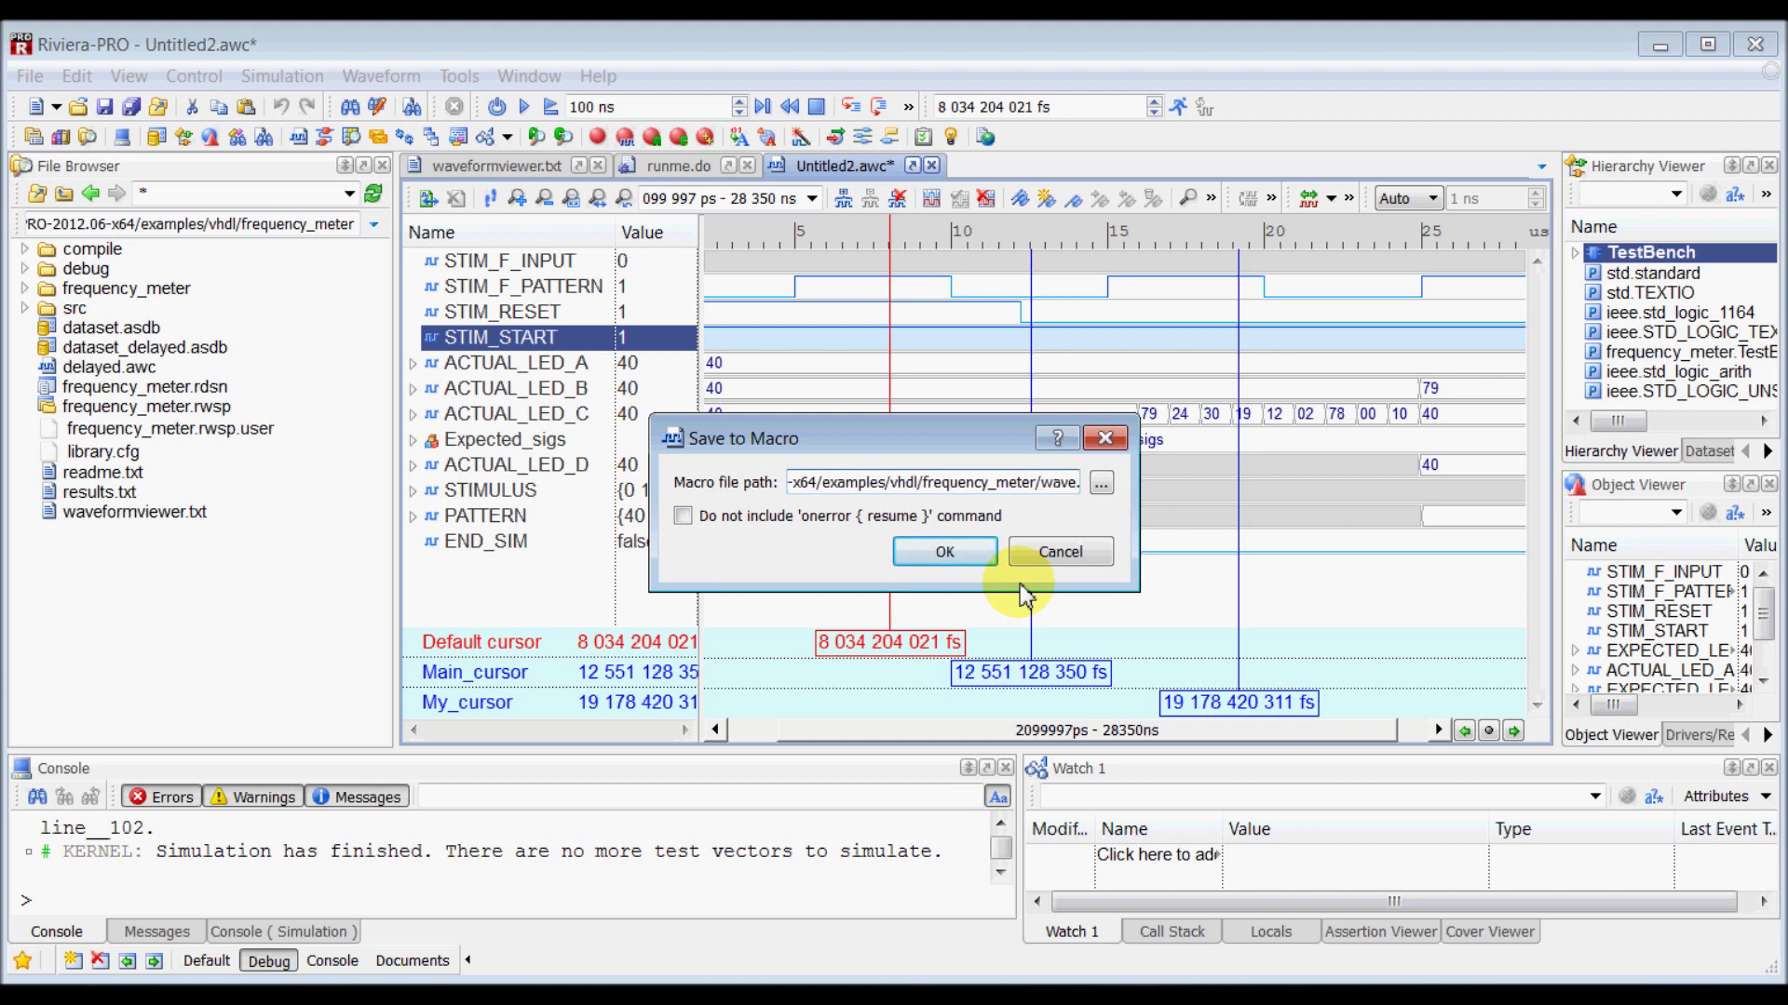
click(946, 551)
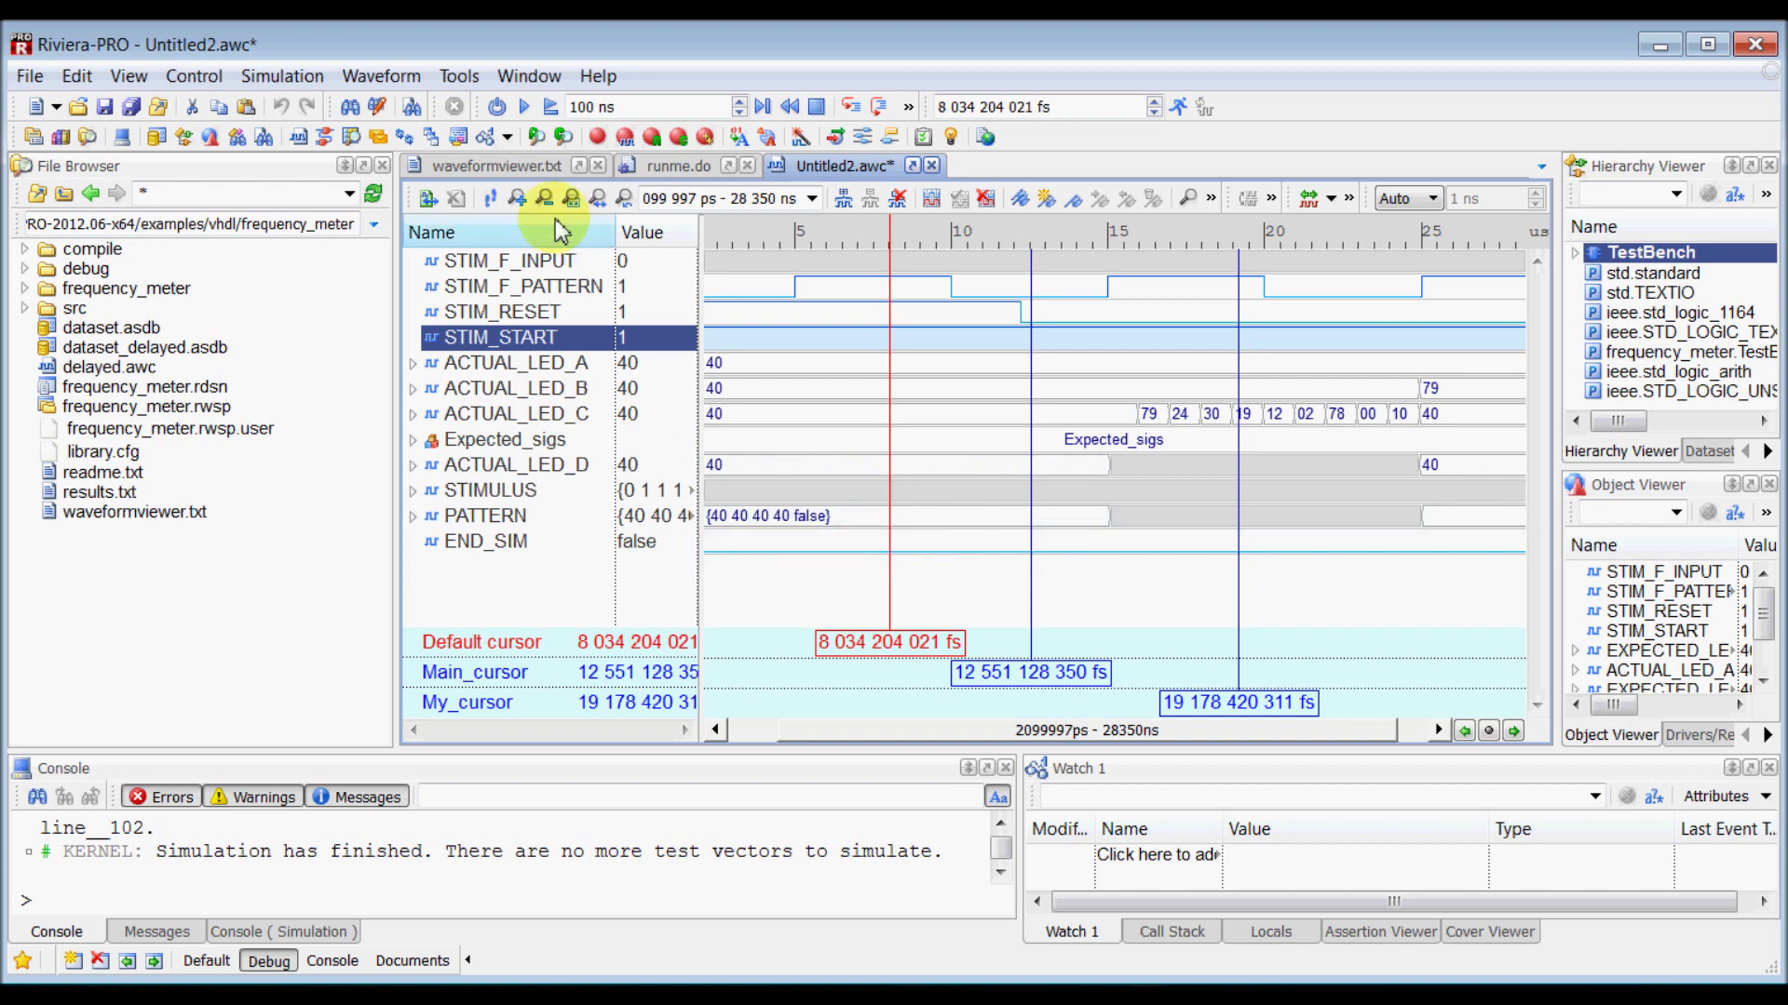
Refresh the project file list and open wave.do in the script editor
click(374, 193)
click(373, 193)
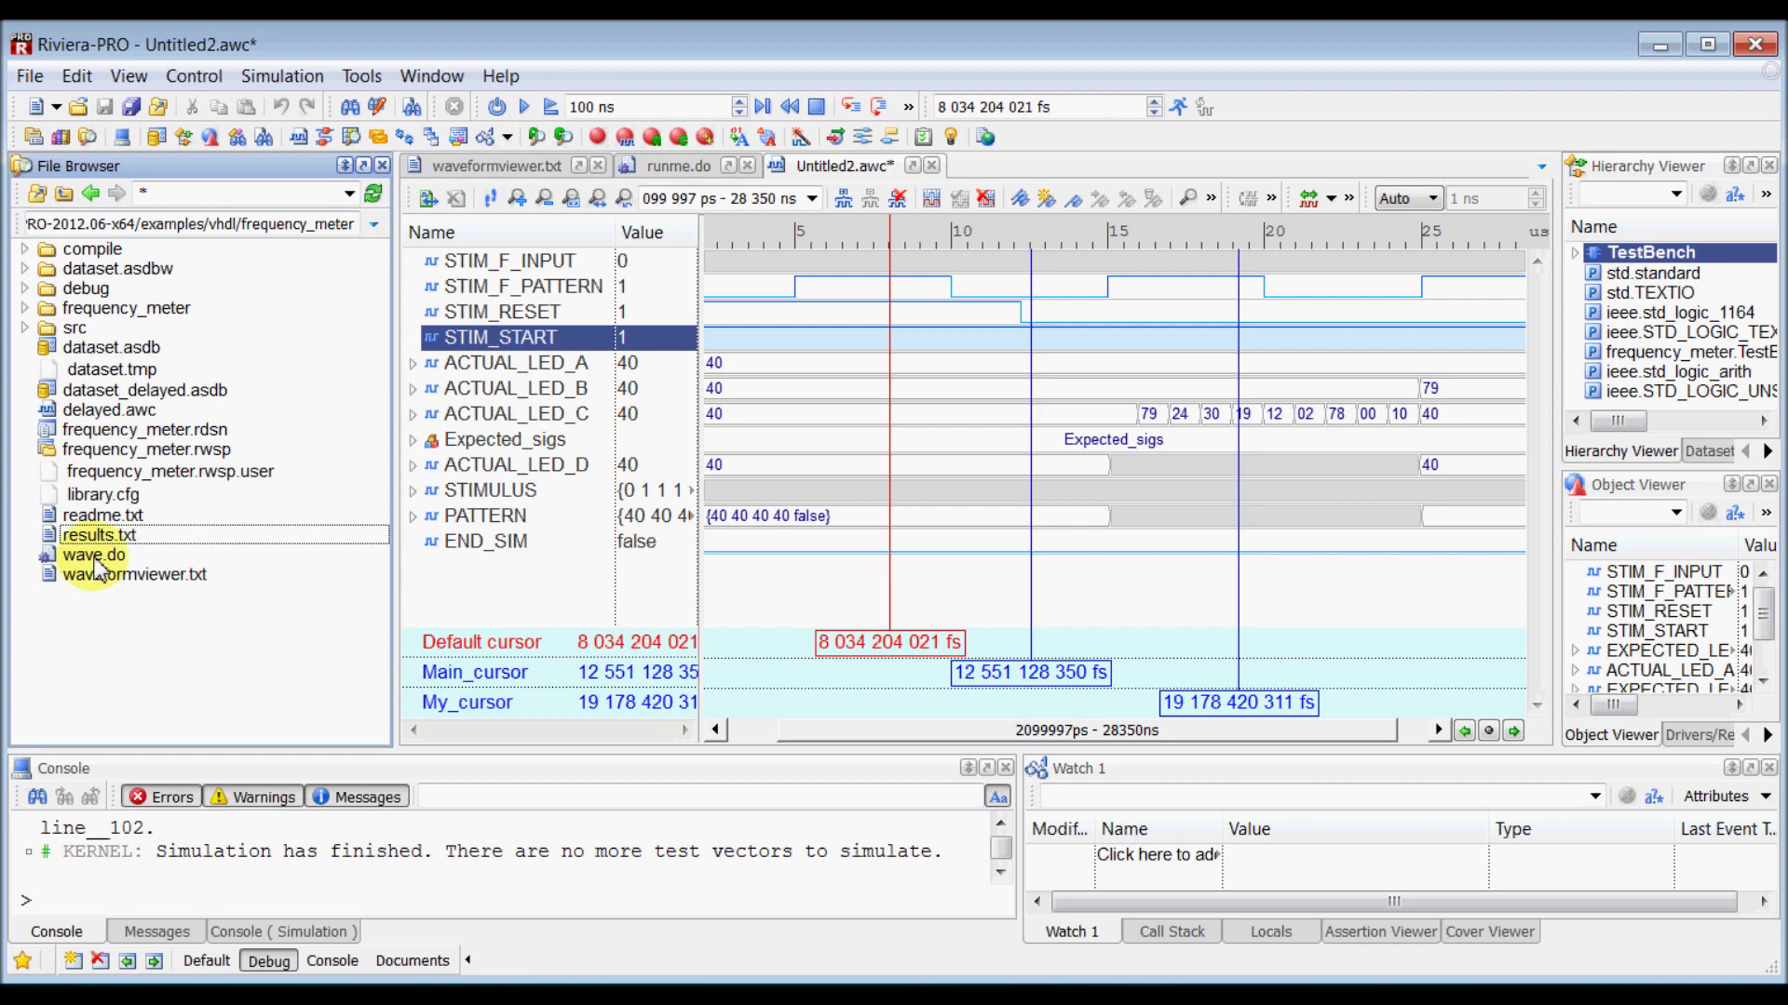
click(94, 556)
double_click(94, 558)
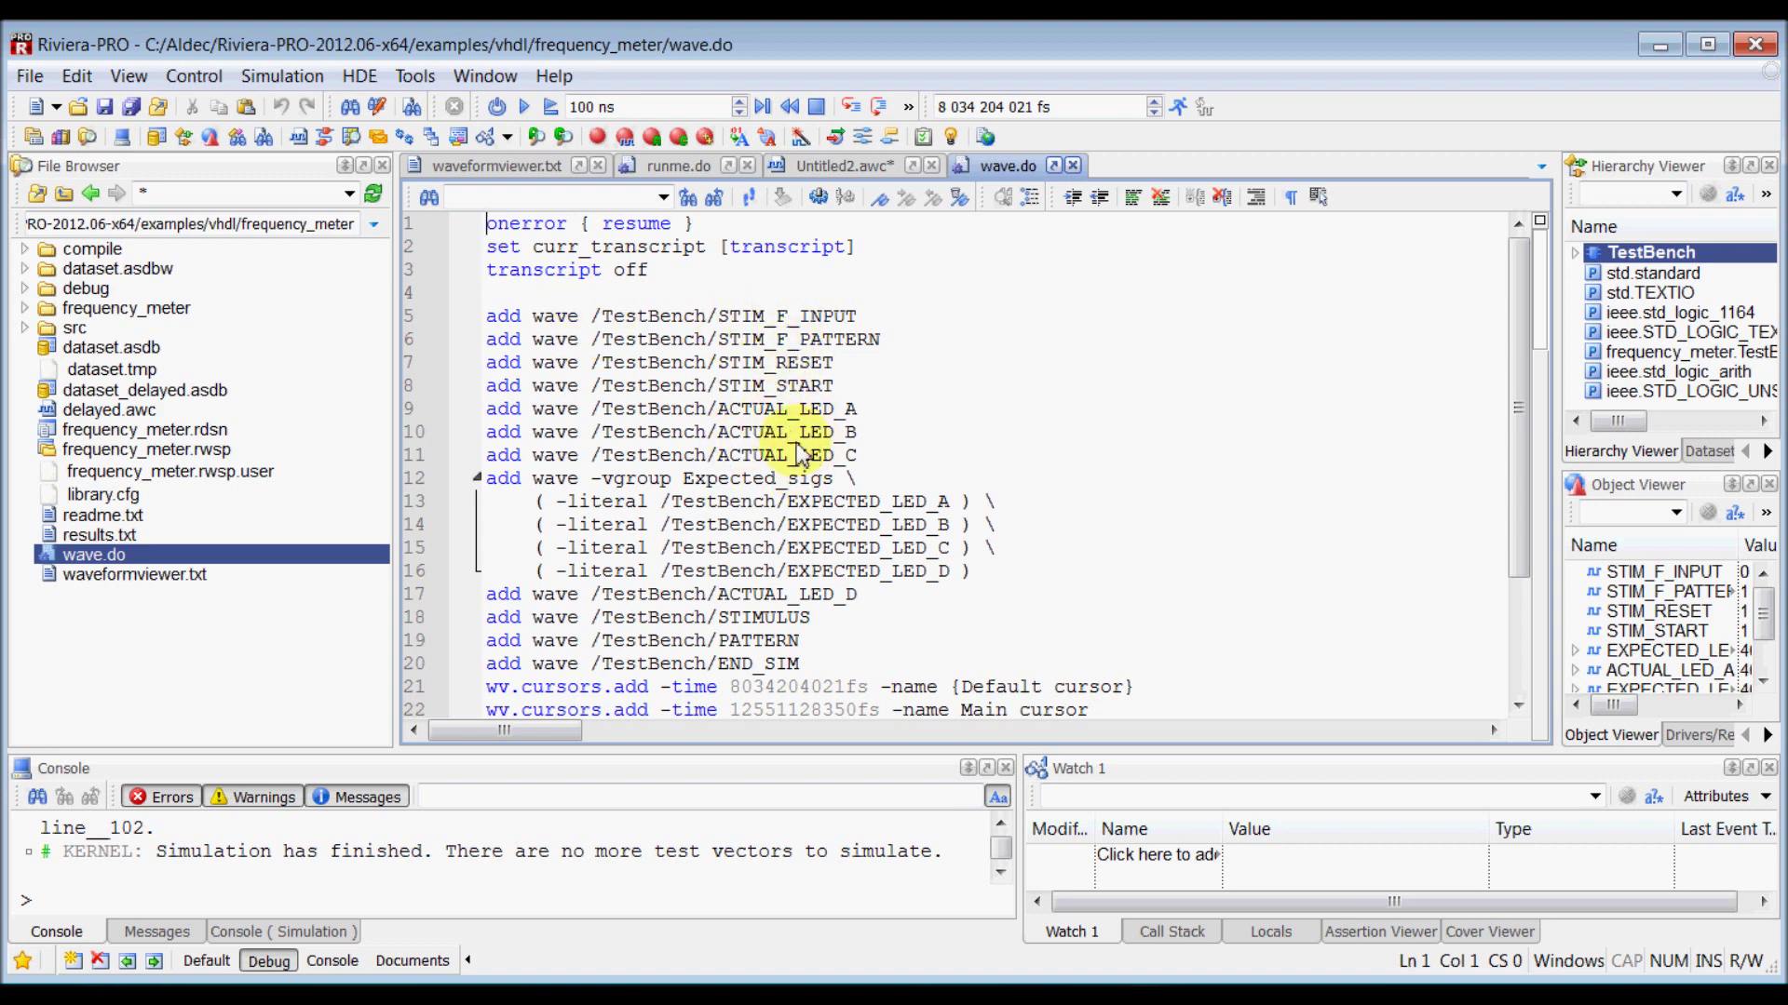
Scroll through wave.do's add wave and cursor commands, then close the wave.do tab
scroll(761, 479, down, 1)
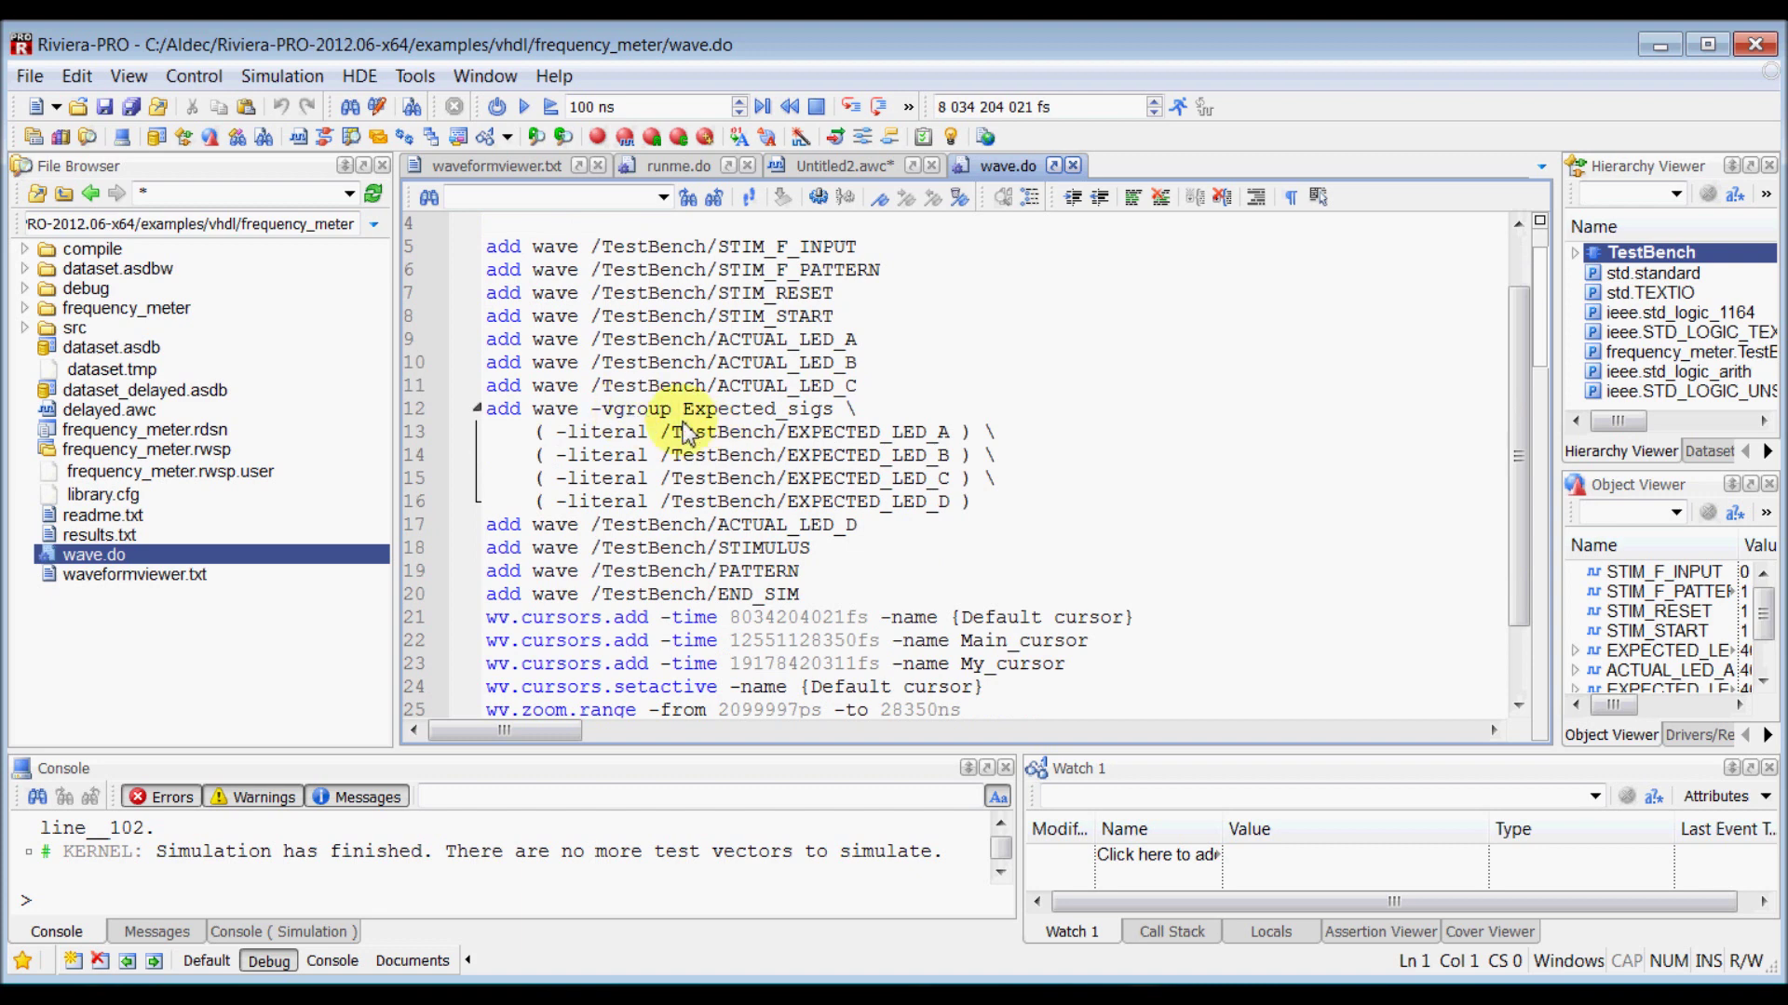
scroll(735, 433, down, 2)
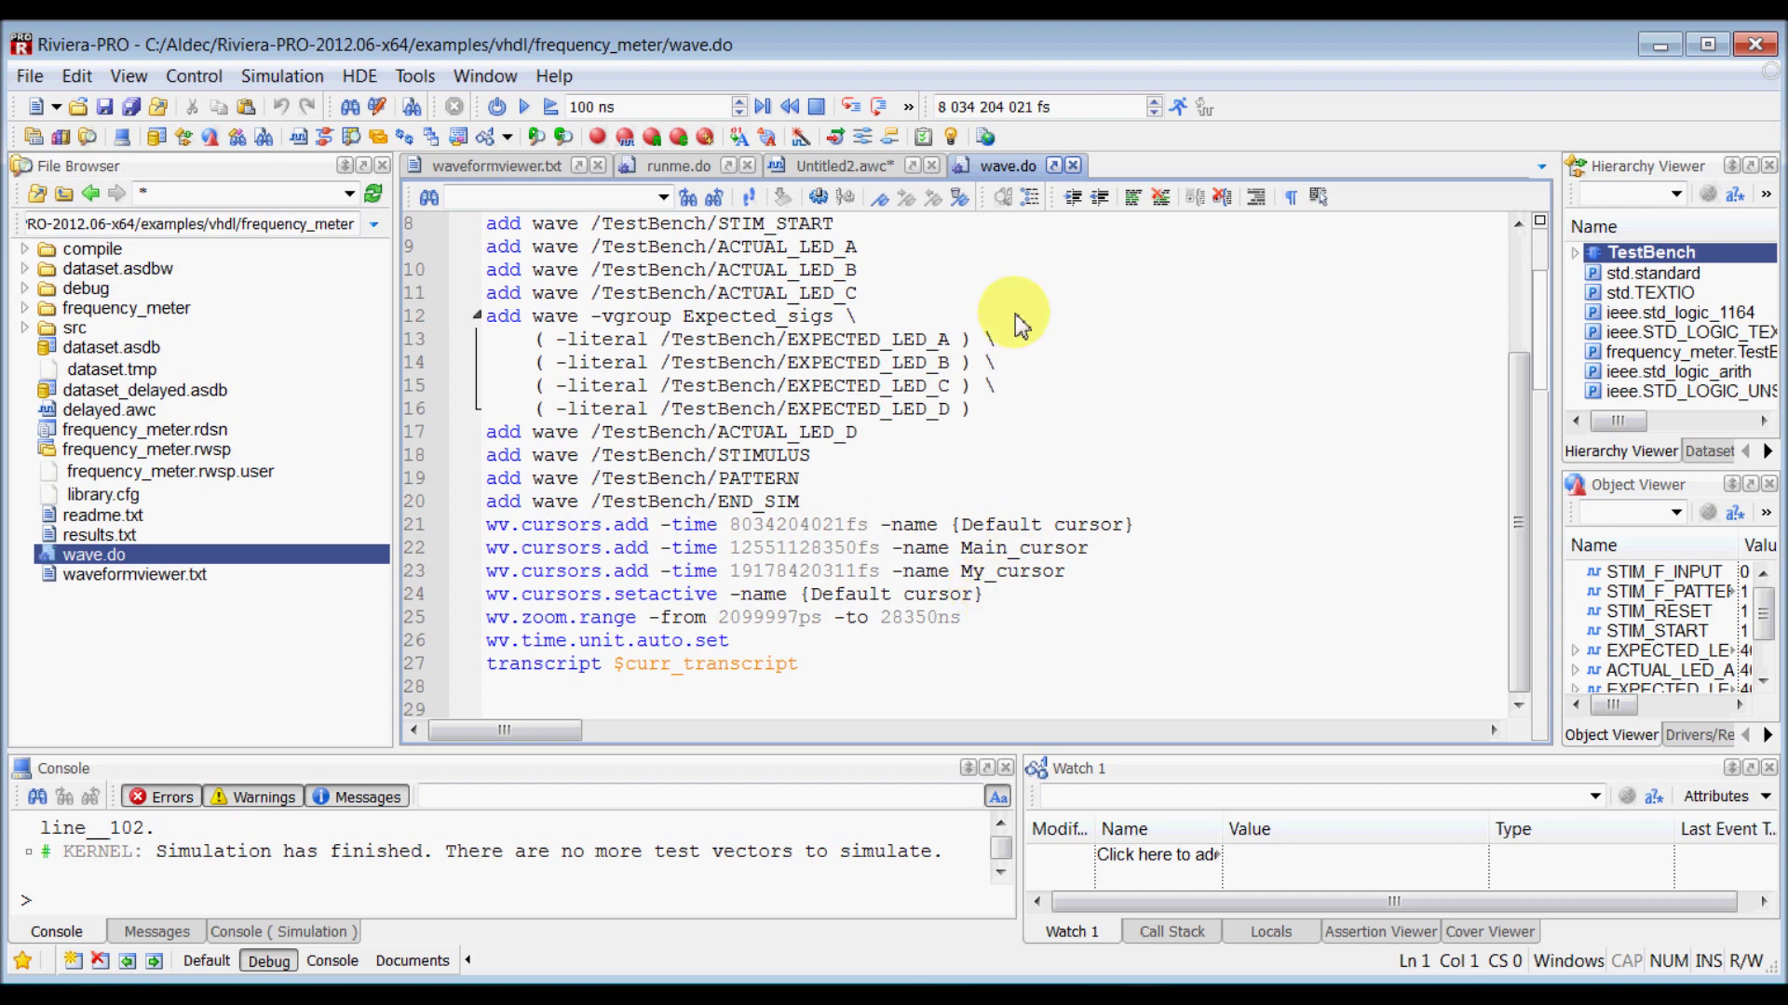
click(1073, 167)
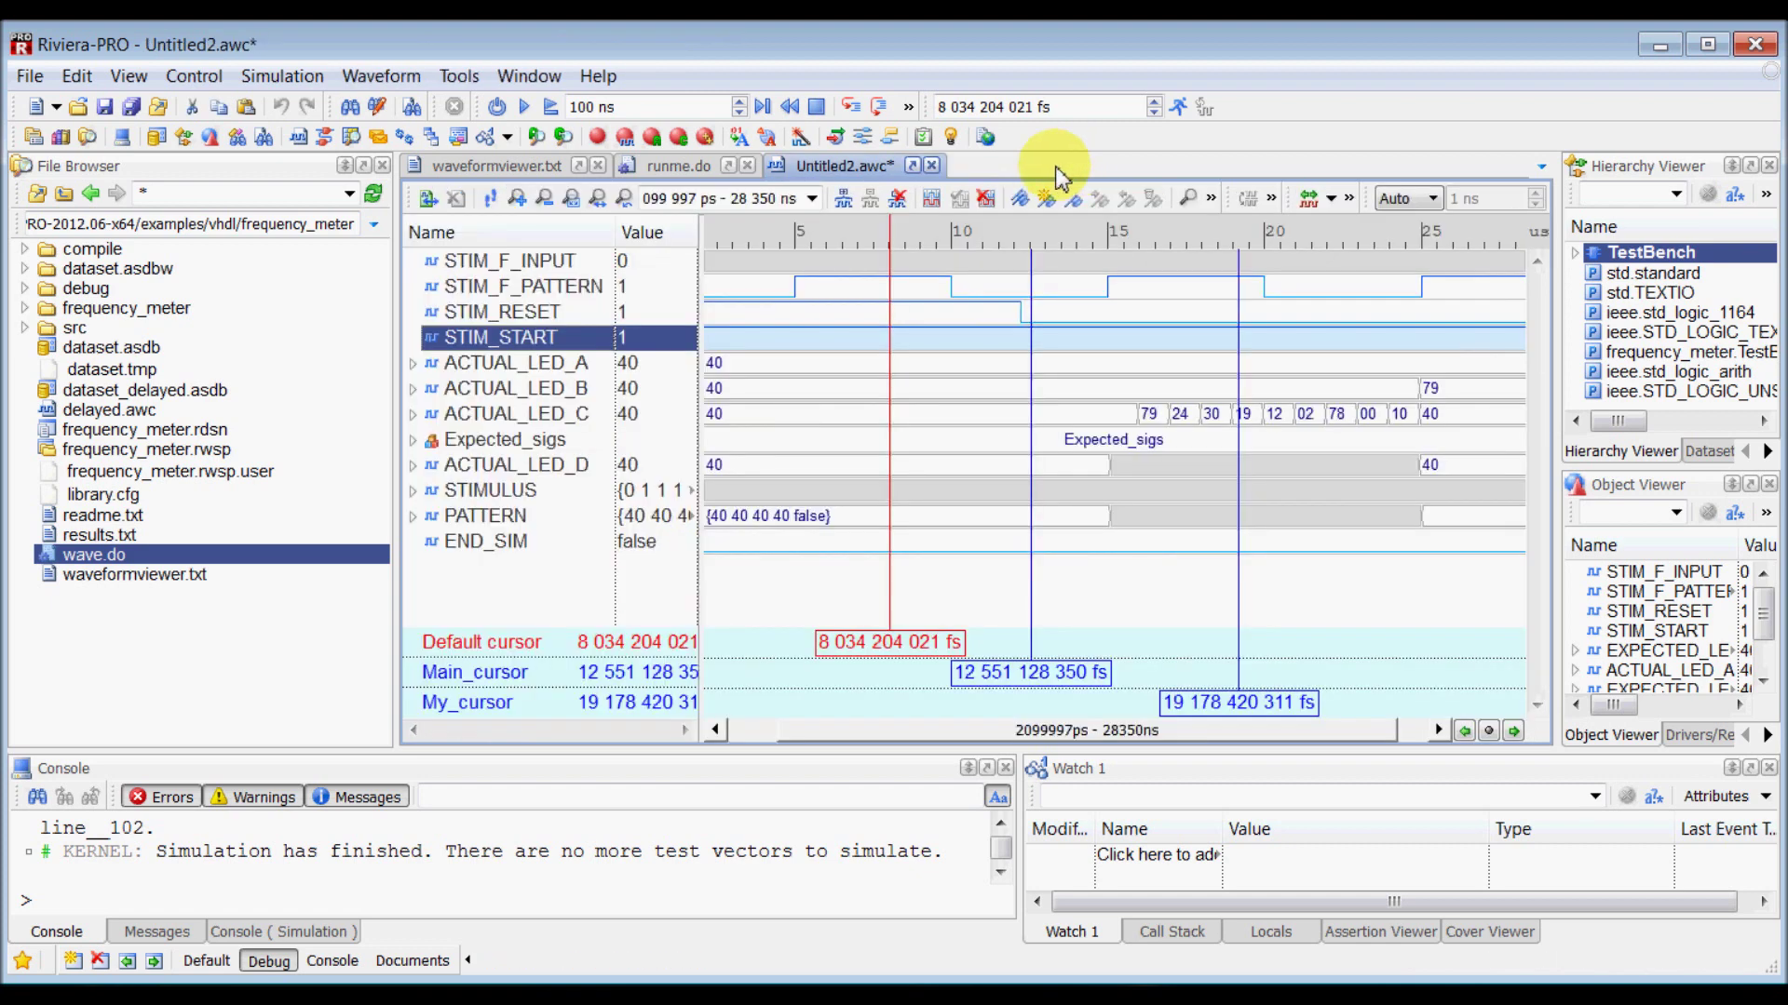
Stop the simulation, add 'do ./wave.do' after vsim $topLevel in runme.do, and save it
click(818, 108)
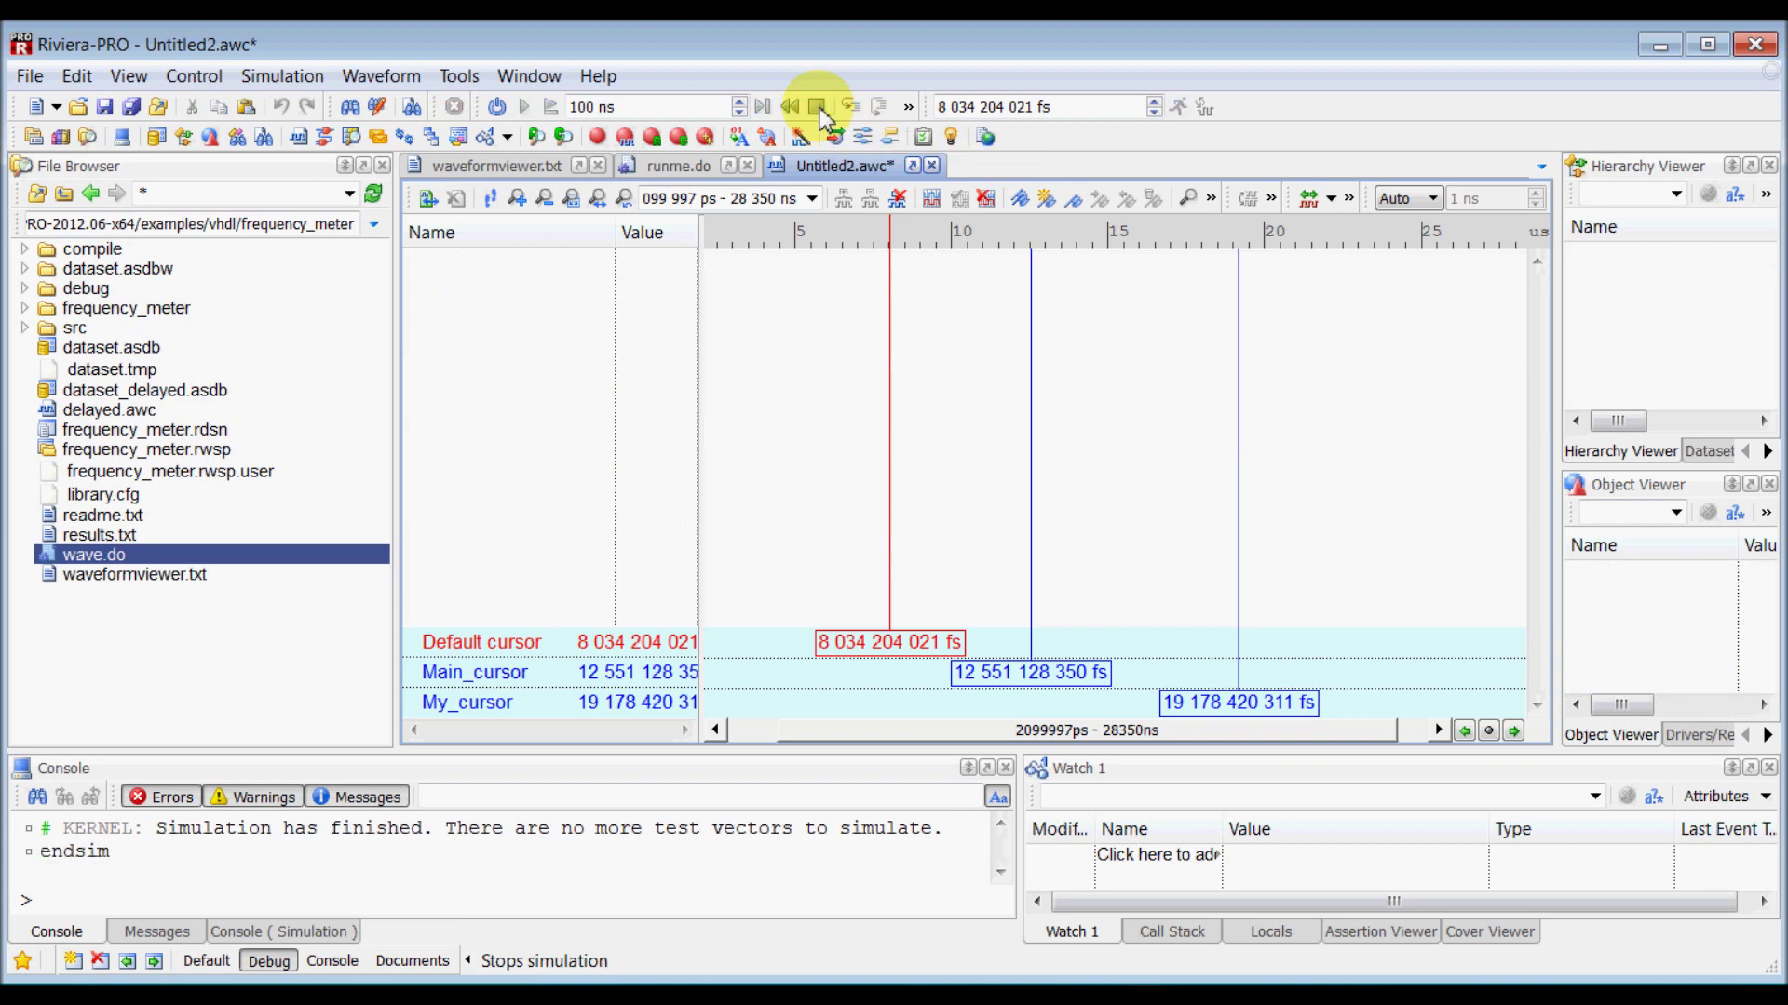
click(673, 165)
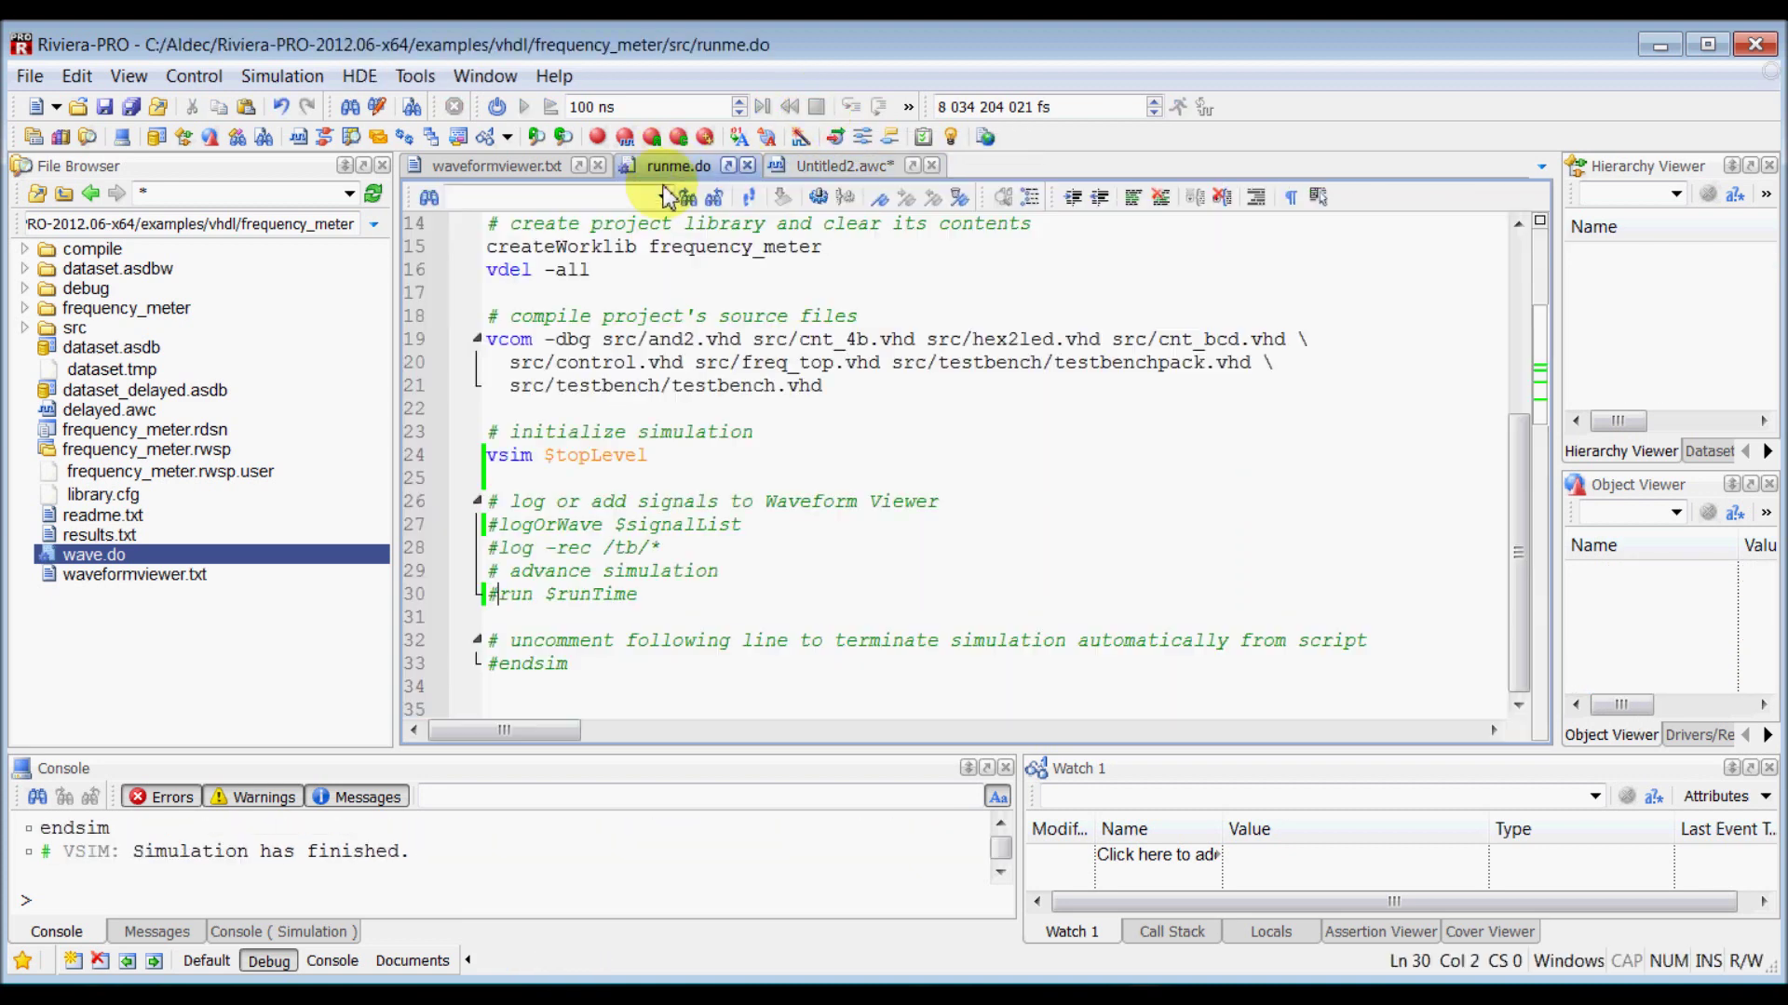
click(497, 484)
key(Return)
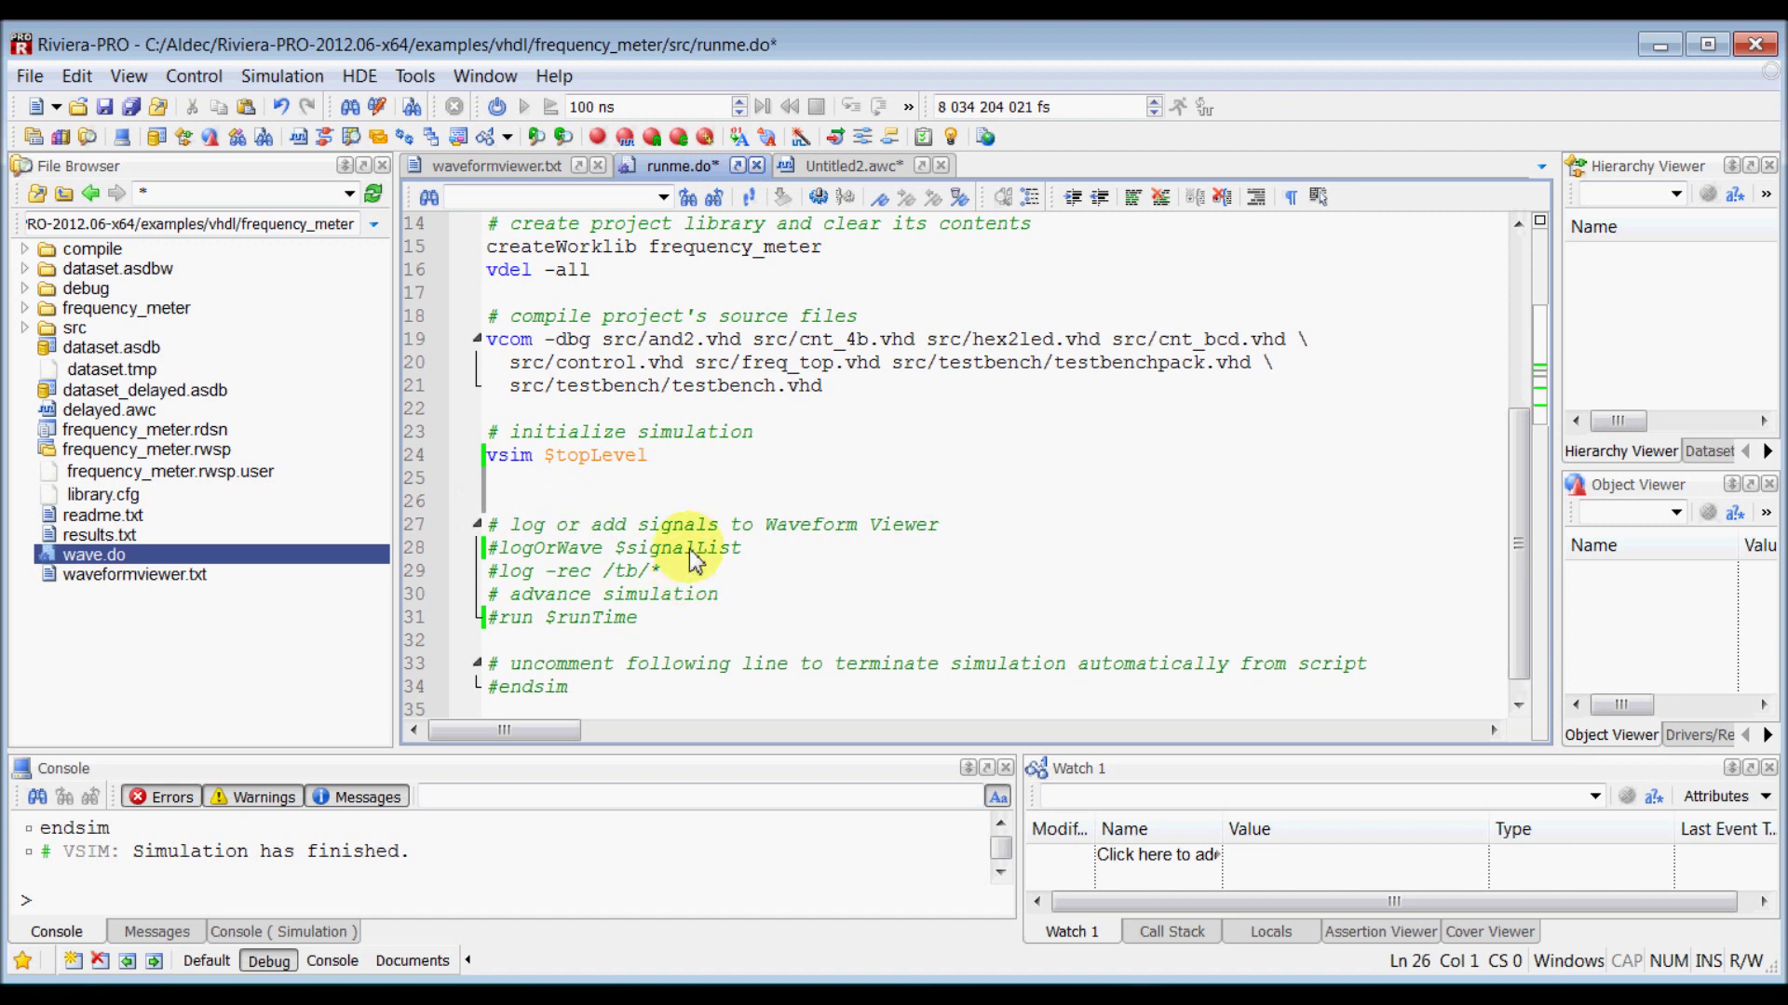
text(do wave)
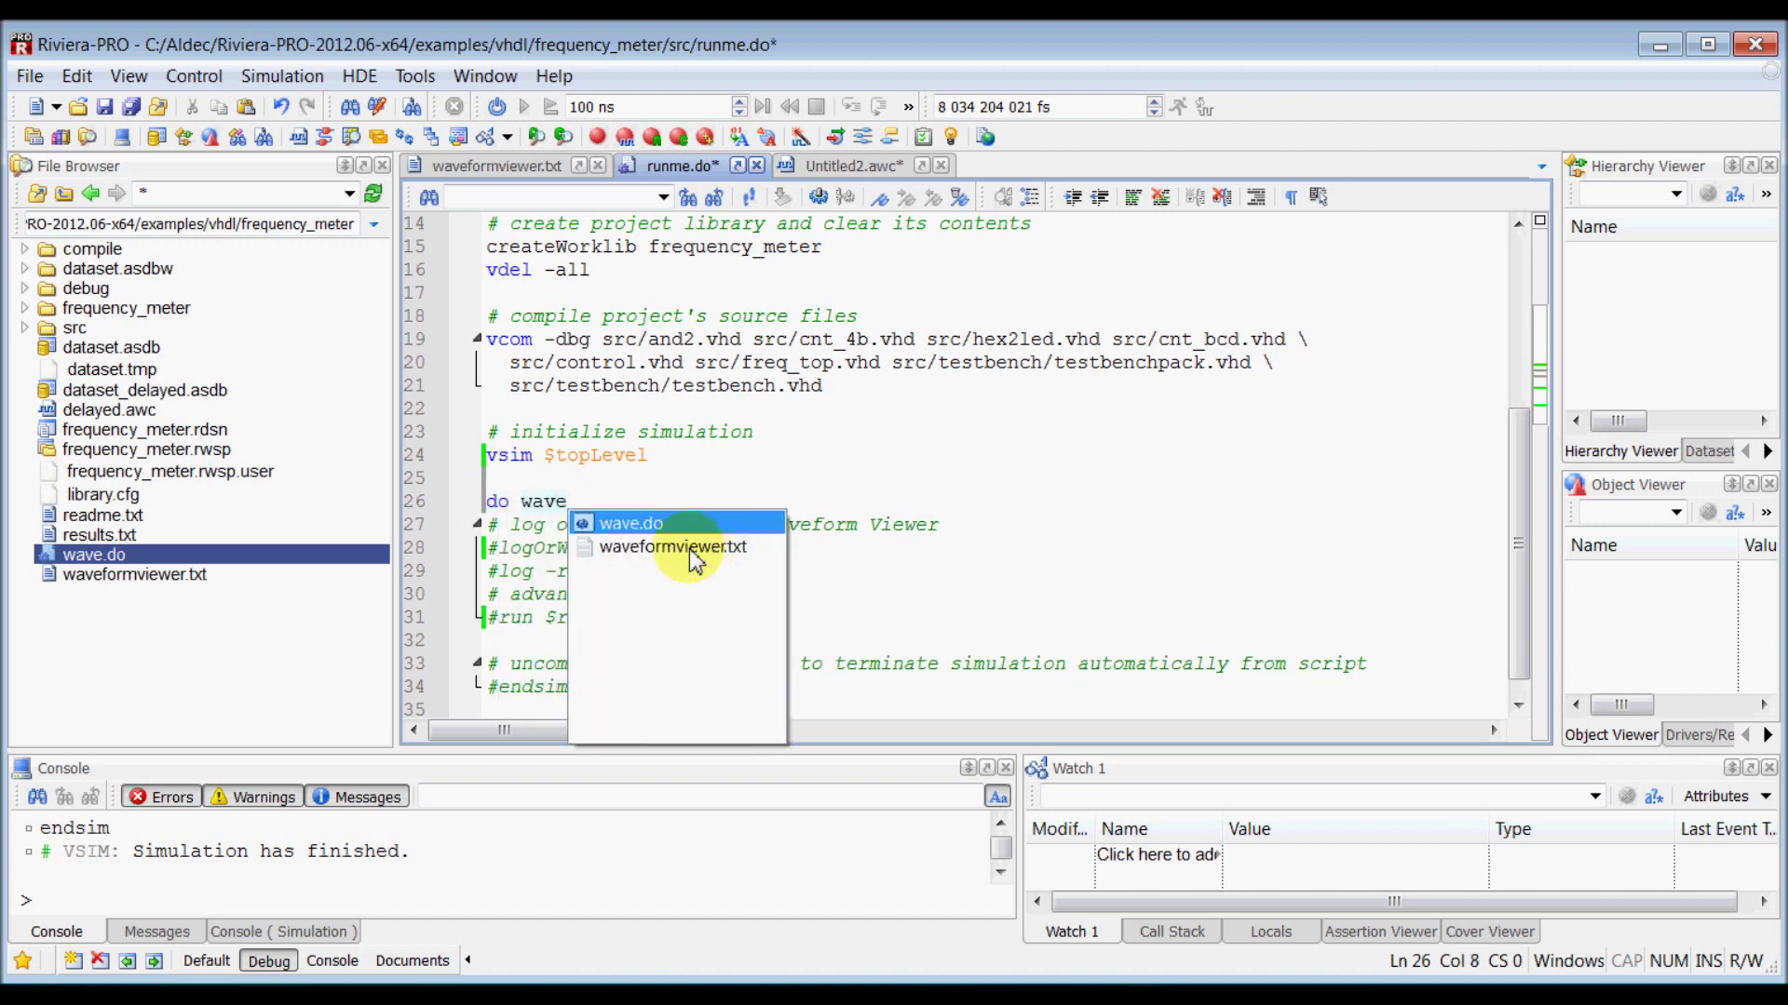
key(Return)
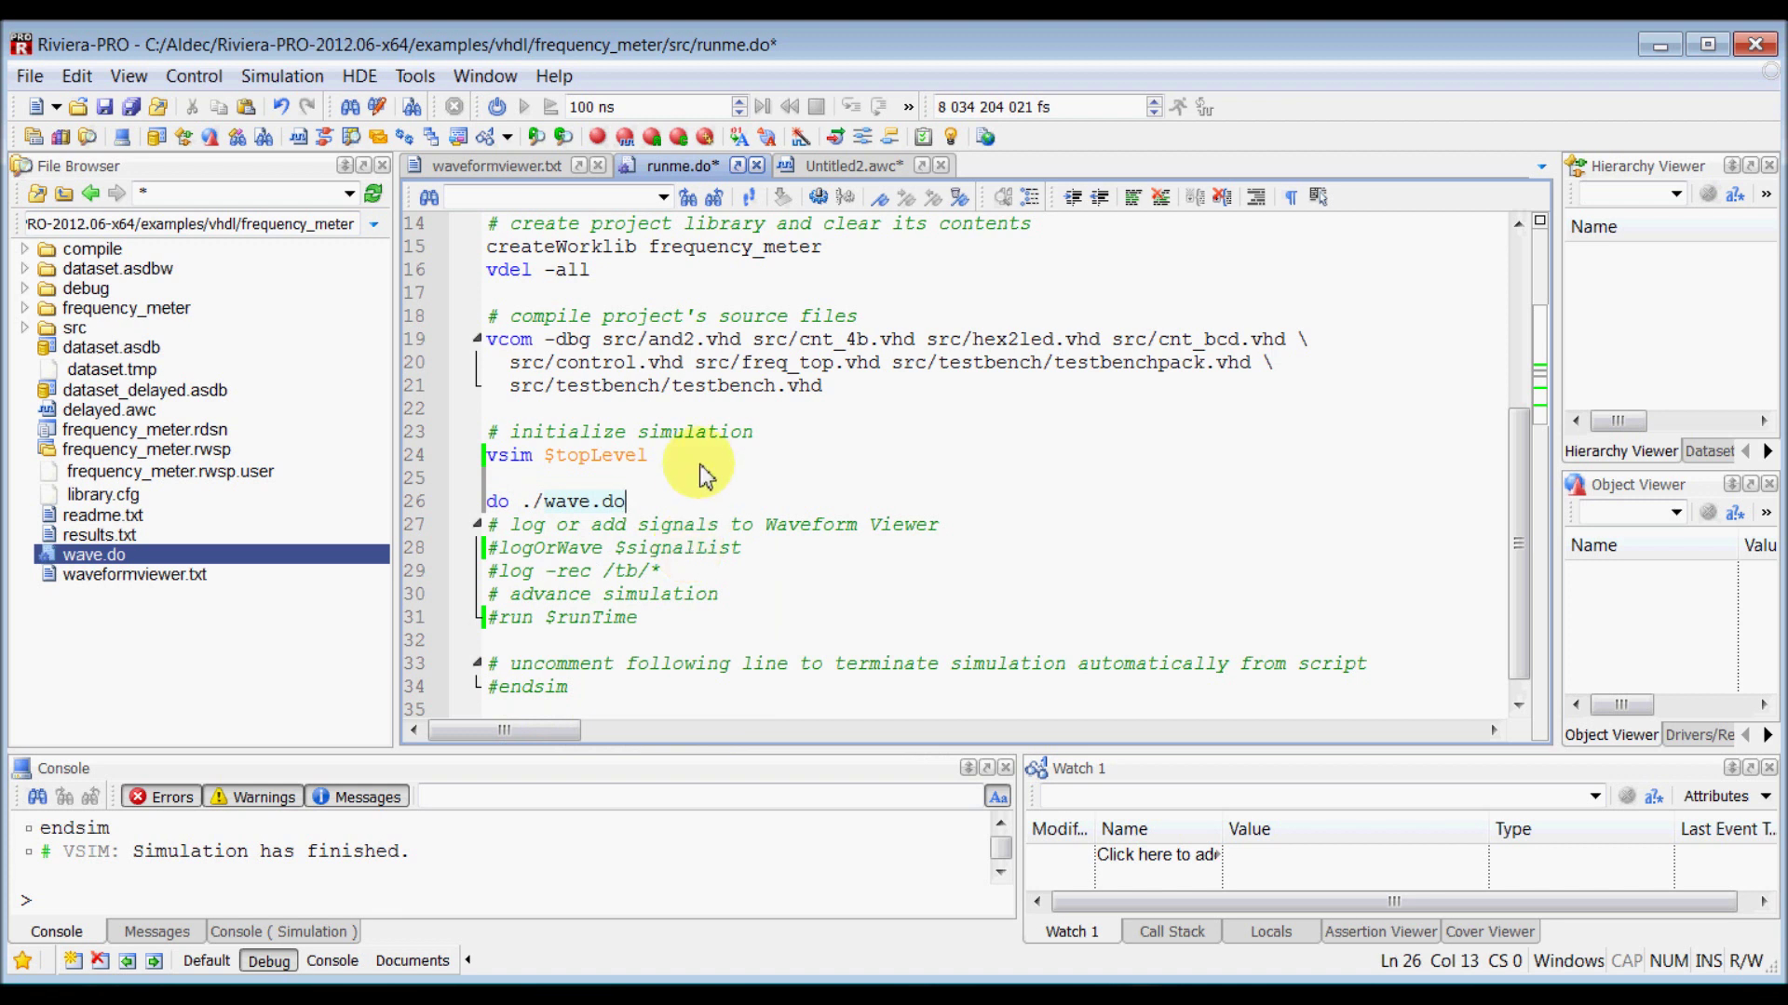
key(ctrl+s)
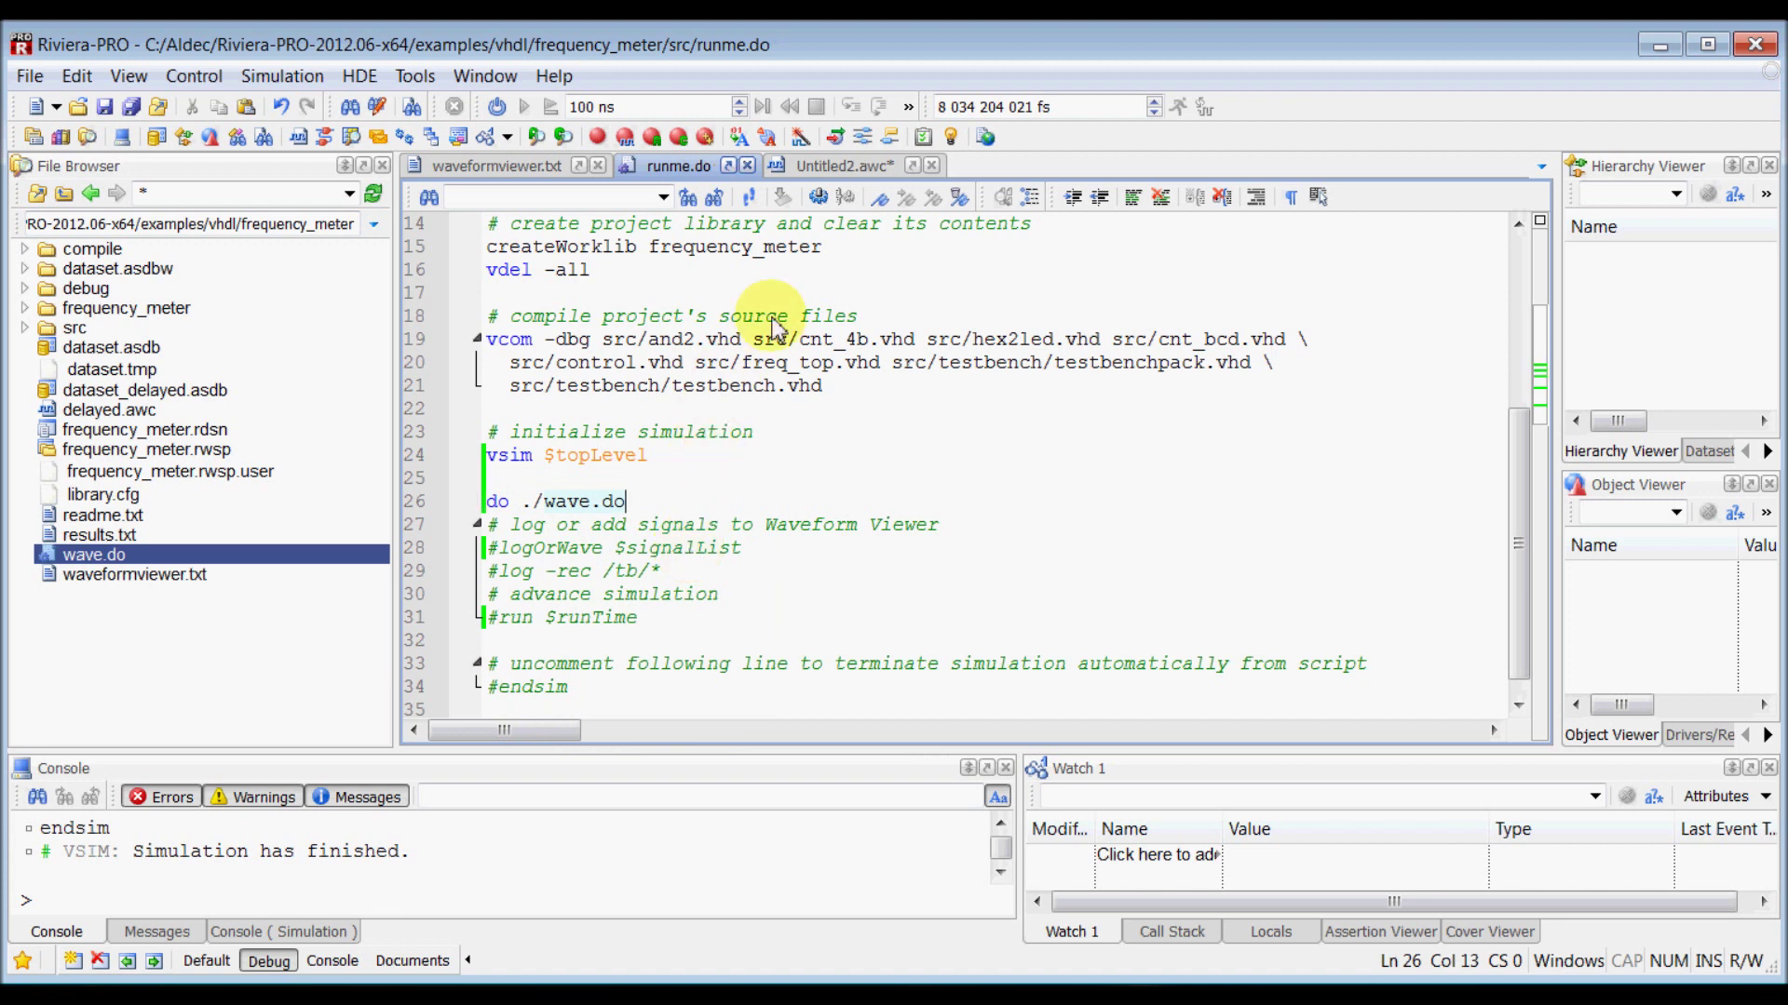
Close Untitled2.awc without saving, execute runme.do, and select Expected_sigs in Untitled4.awc
click(932, 168)
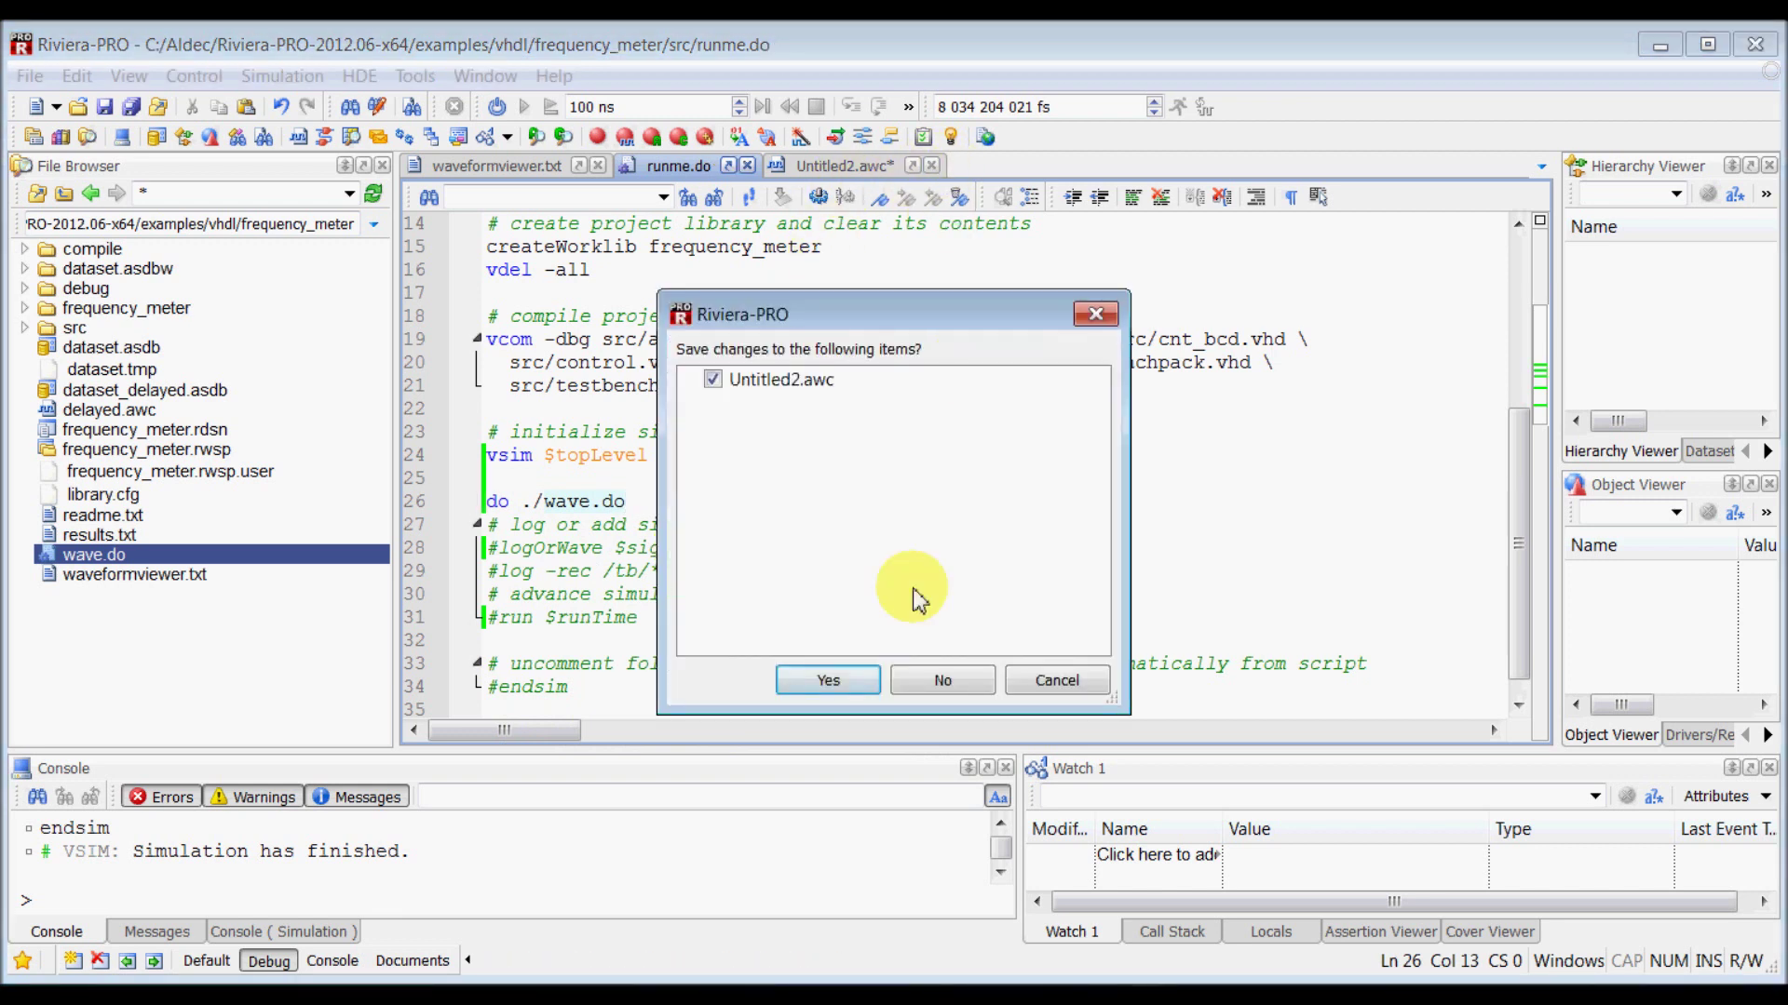
click(963, 686)
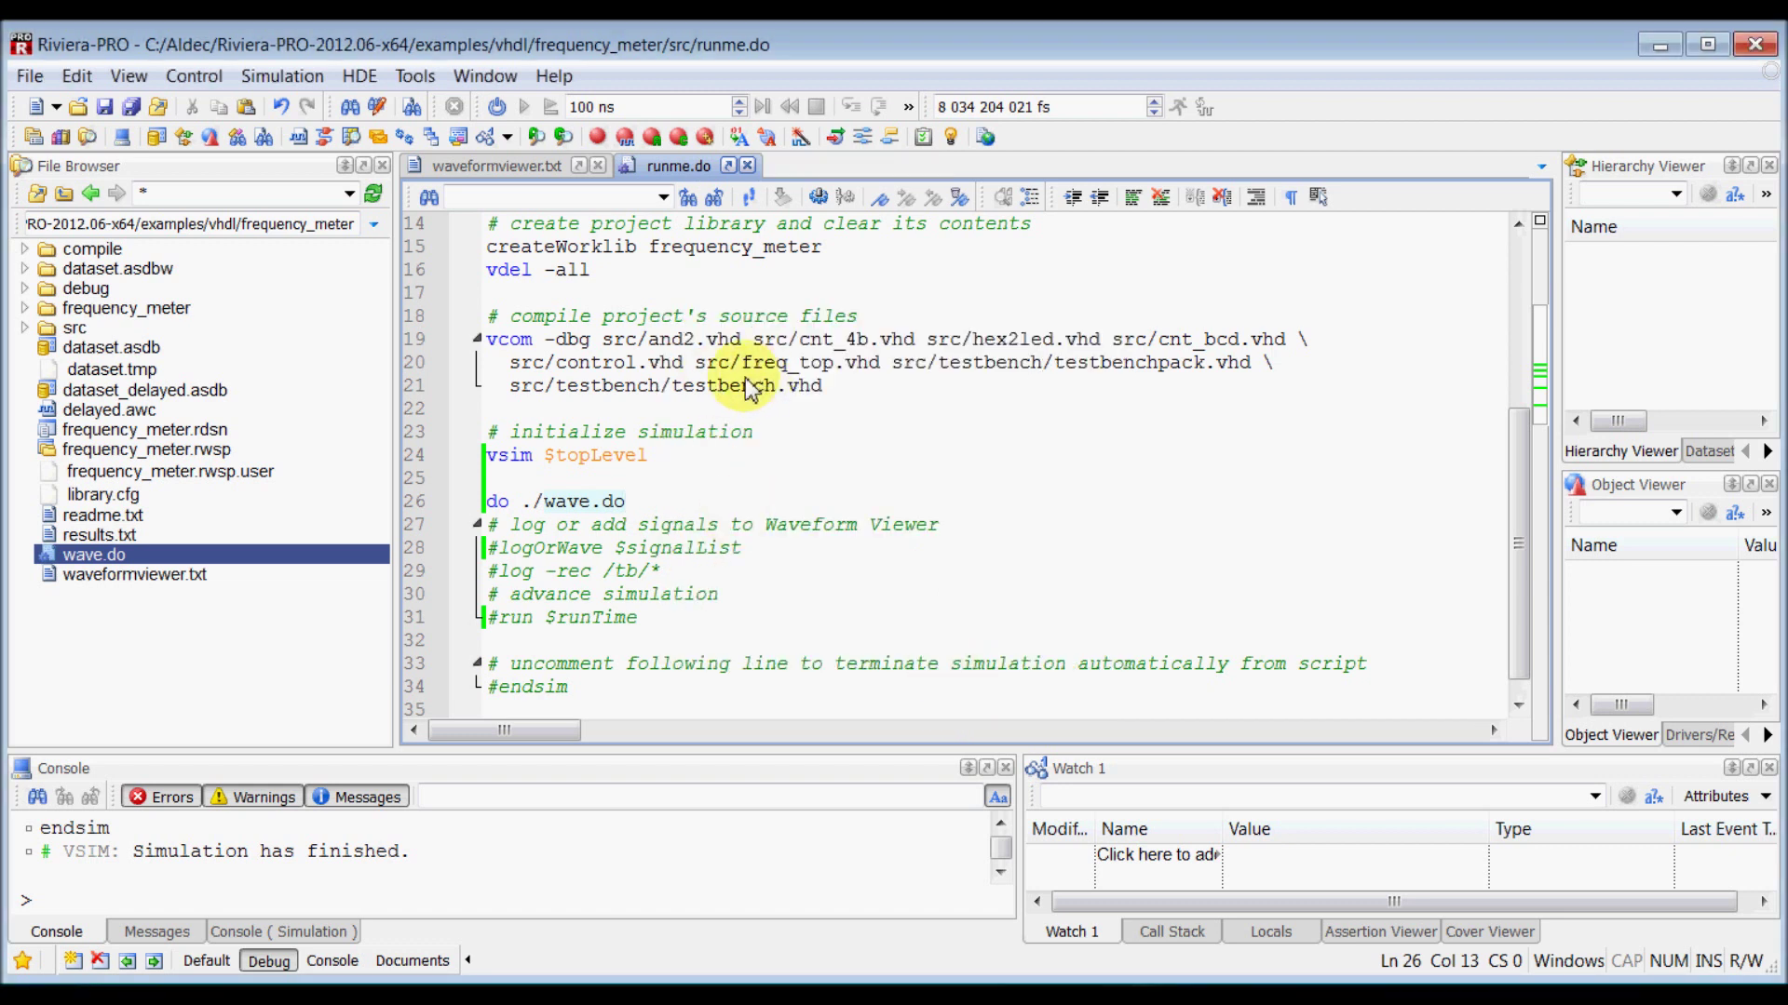
click(818, 198)
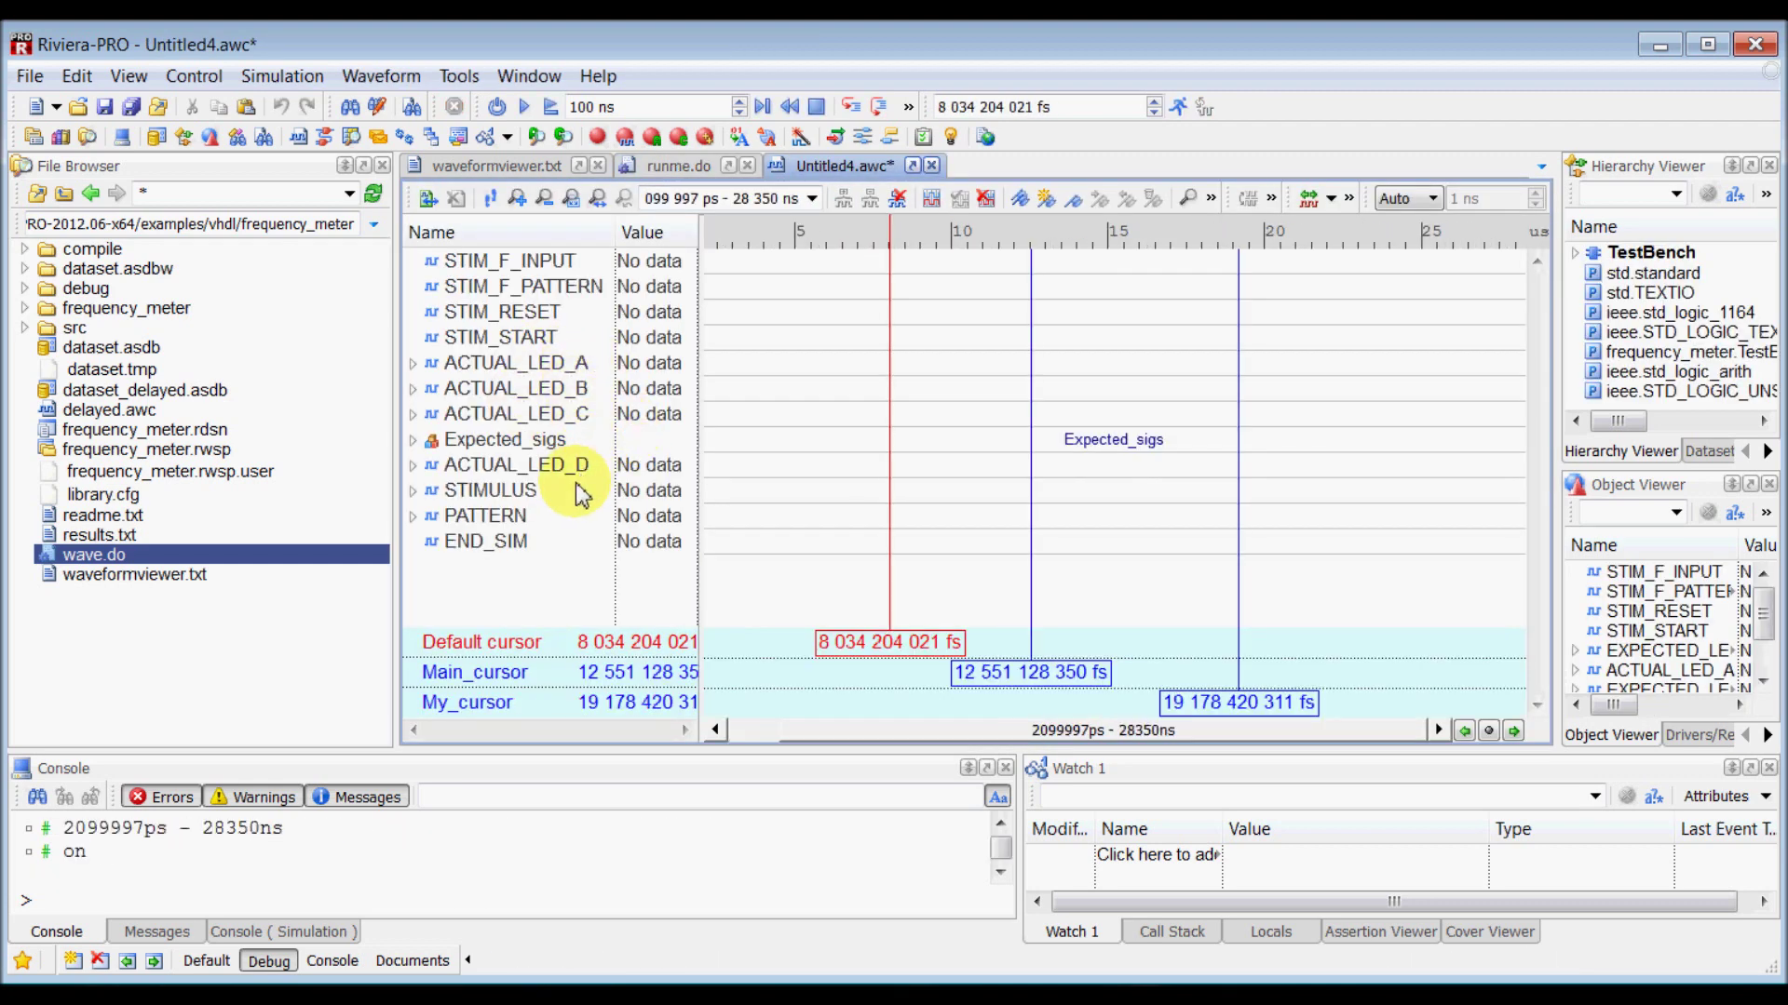
click(470, 439)
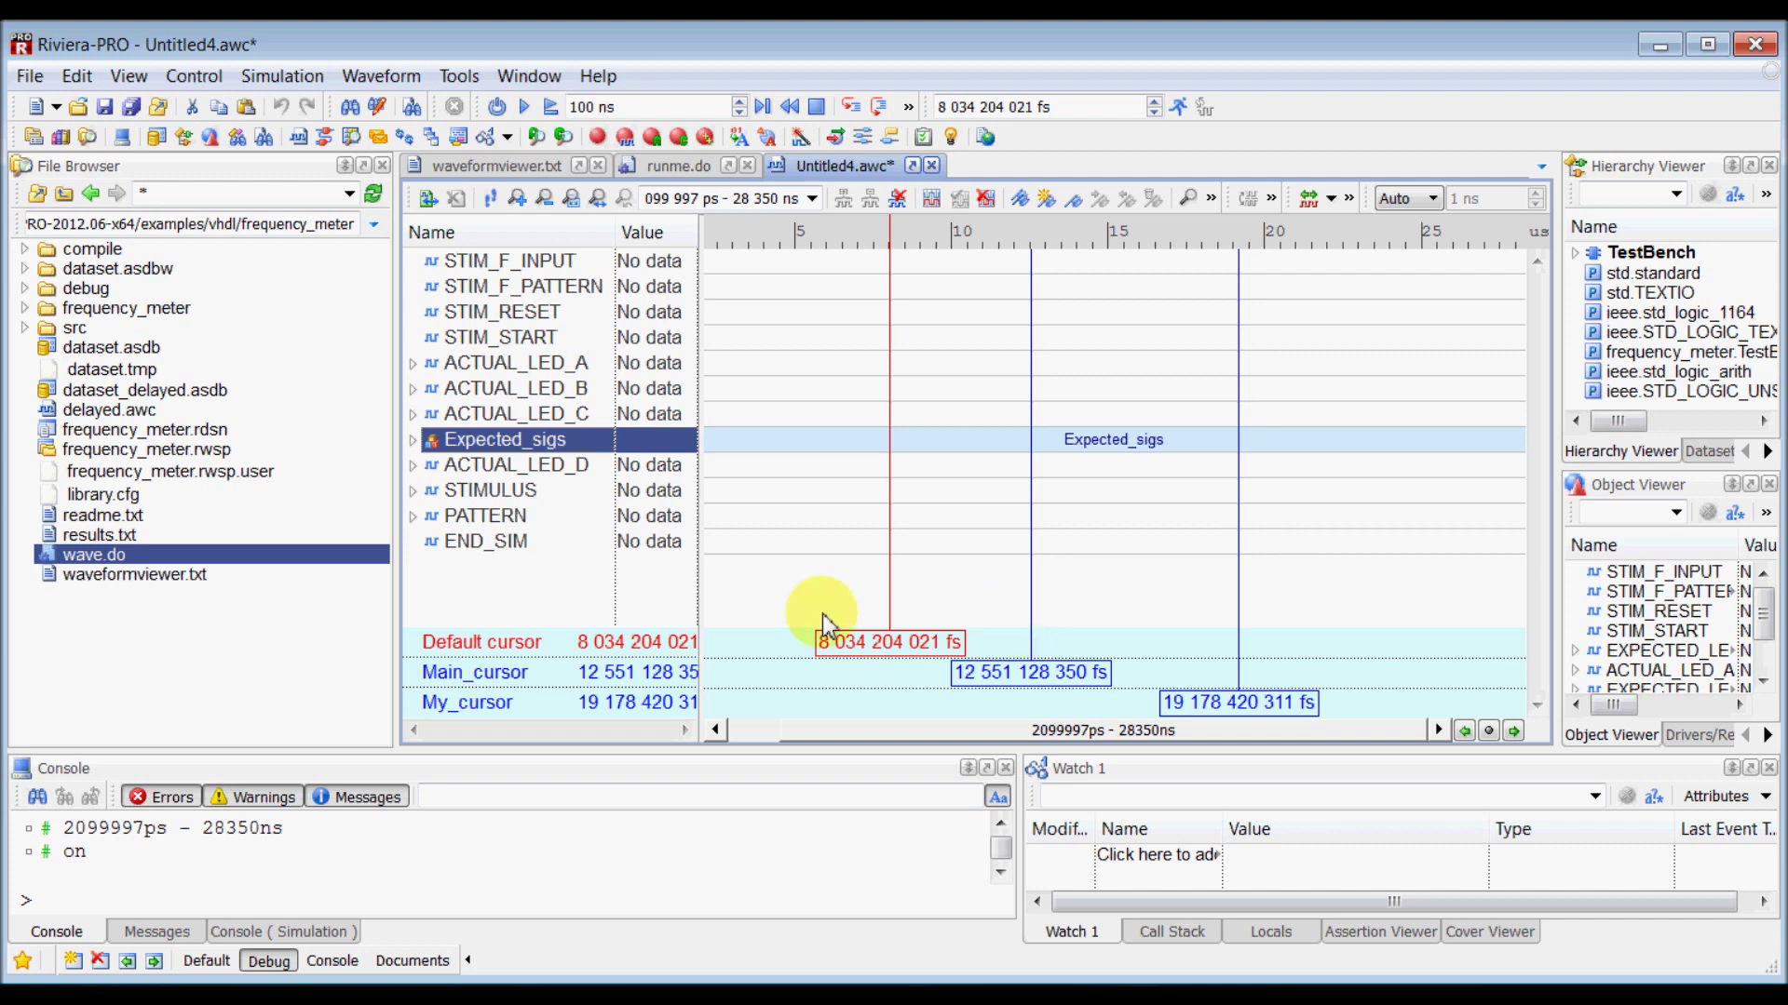
Run 'run -all' in the Console and place the default cursor at 16 900 ns
click(67, 912)
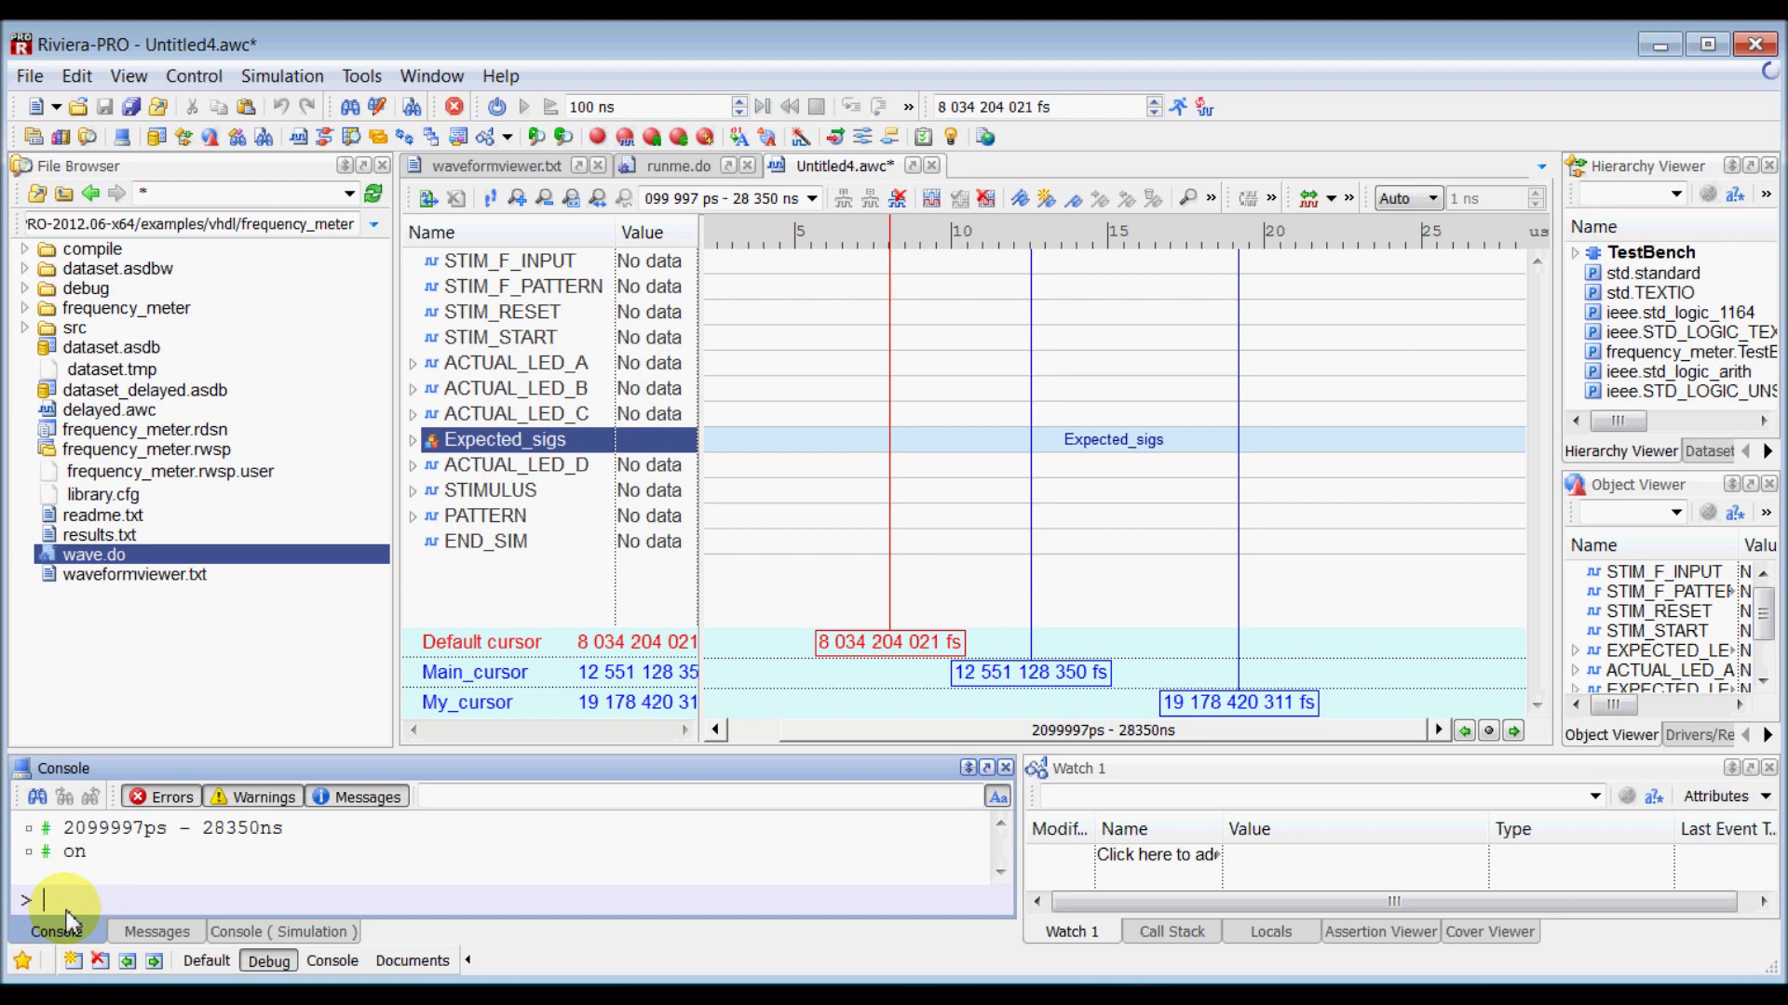
text(run -all)
key(Return)
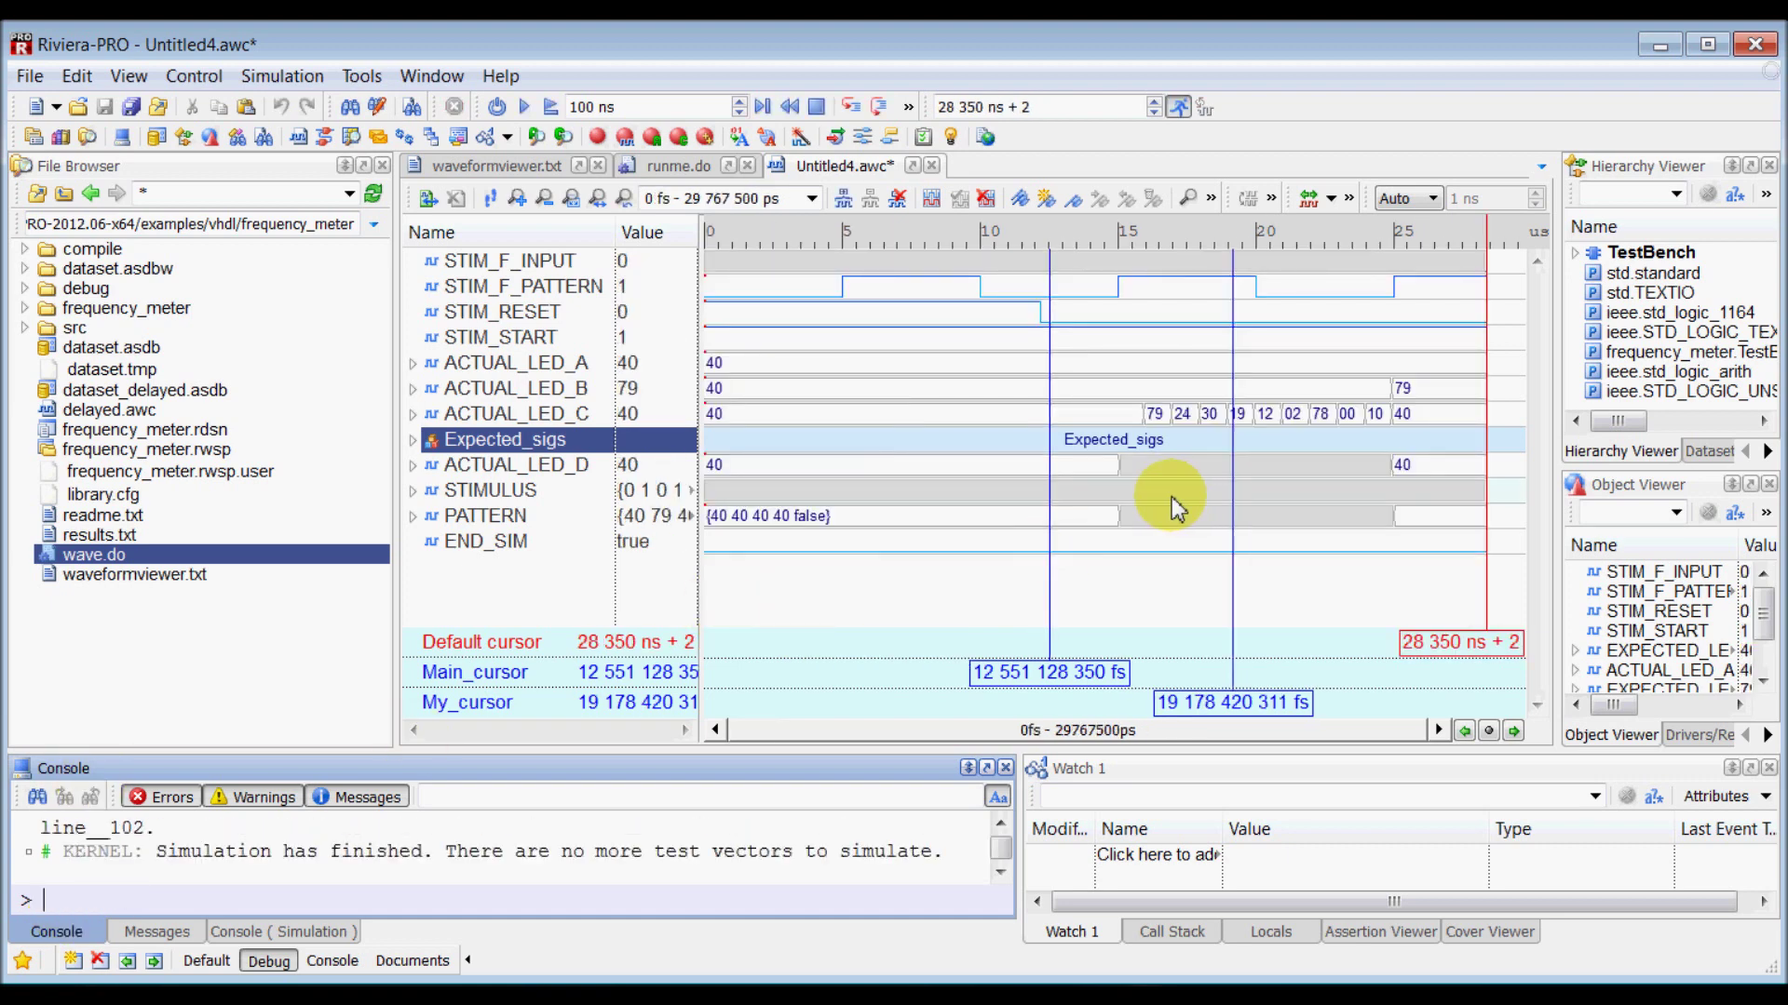
click(1171, 497)
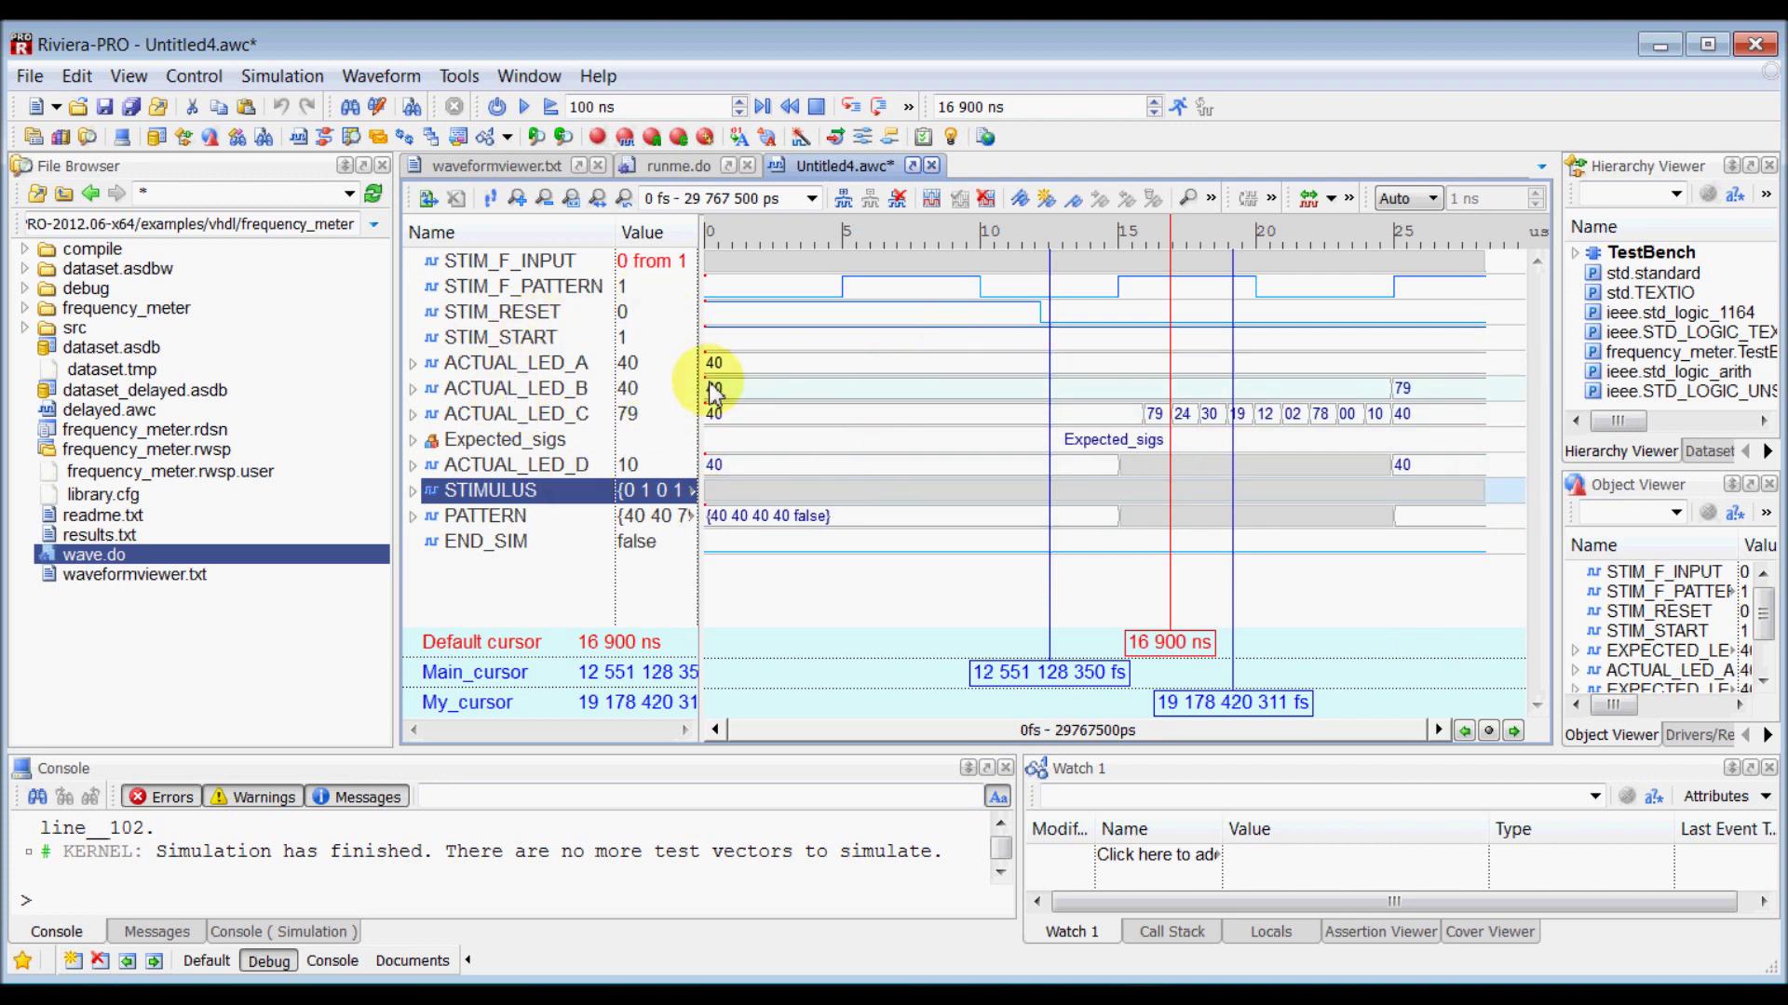
mouse_move(714, 392)
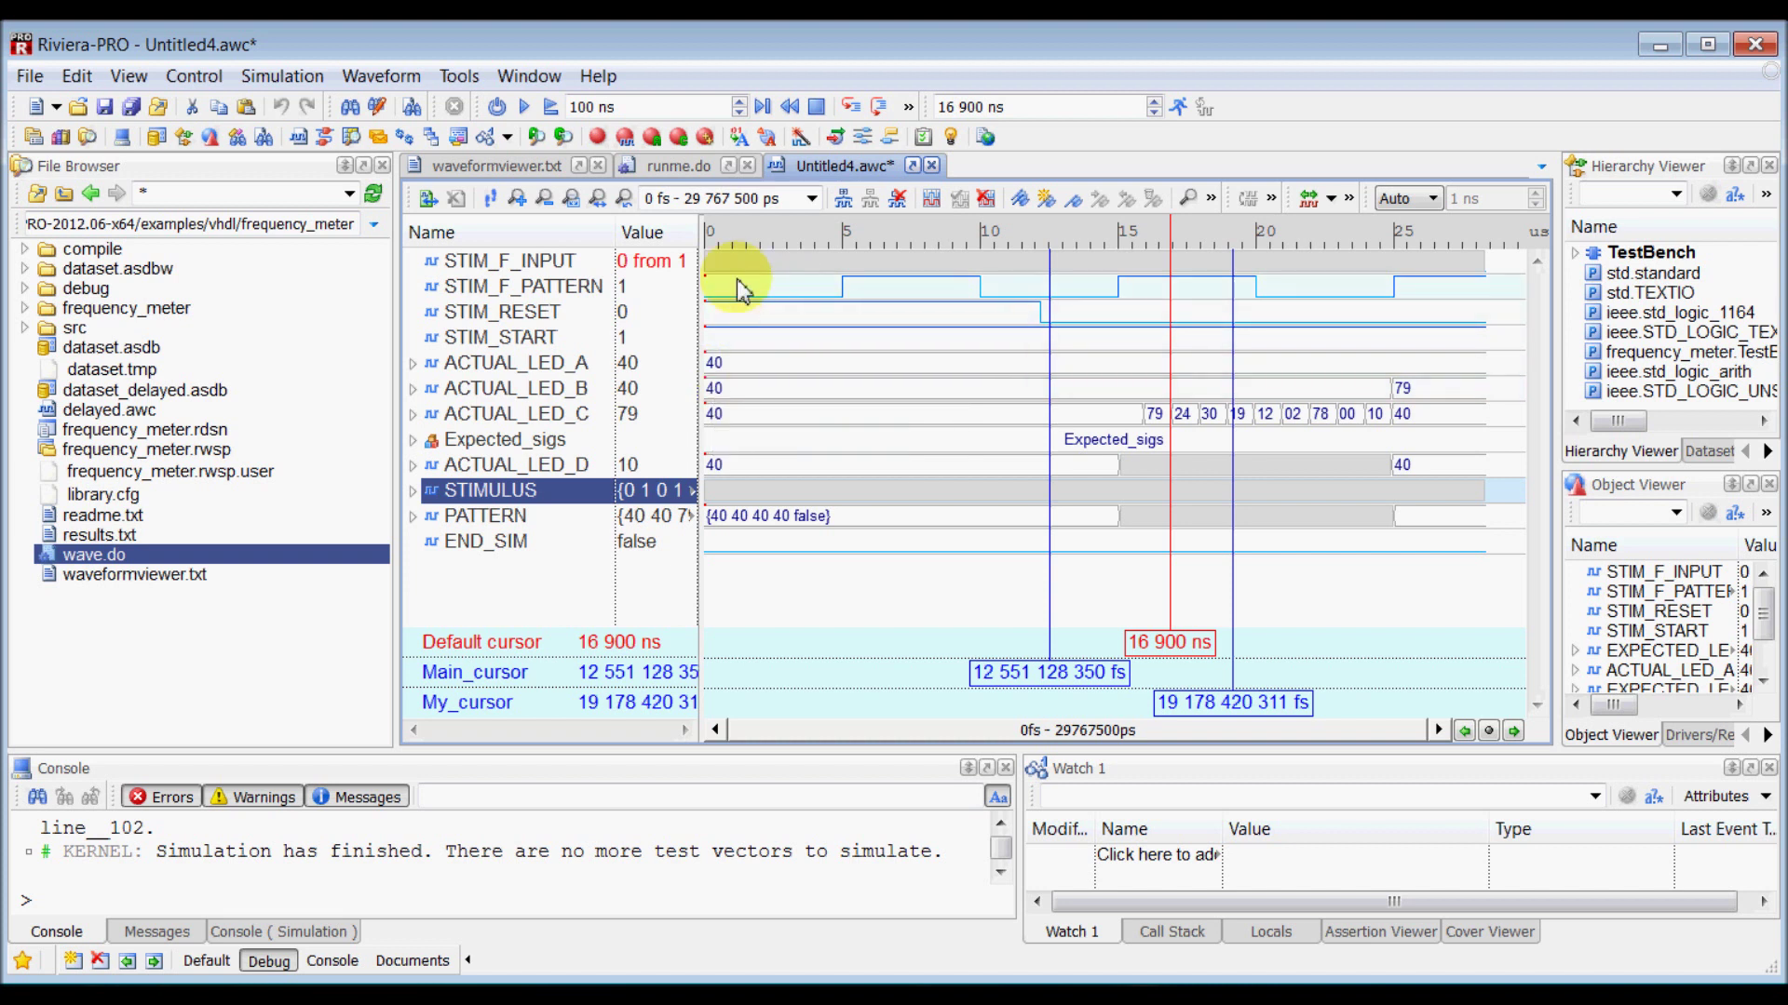
click(797, 371)
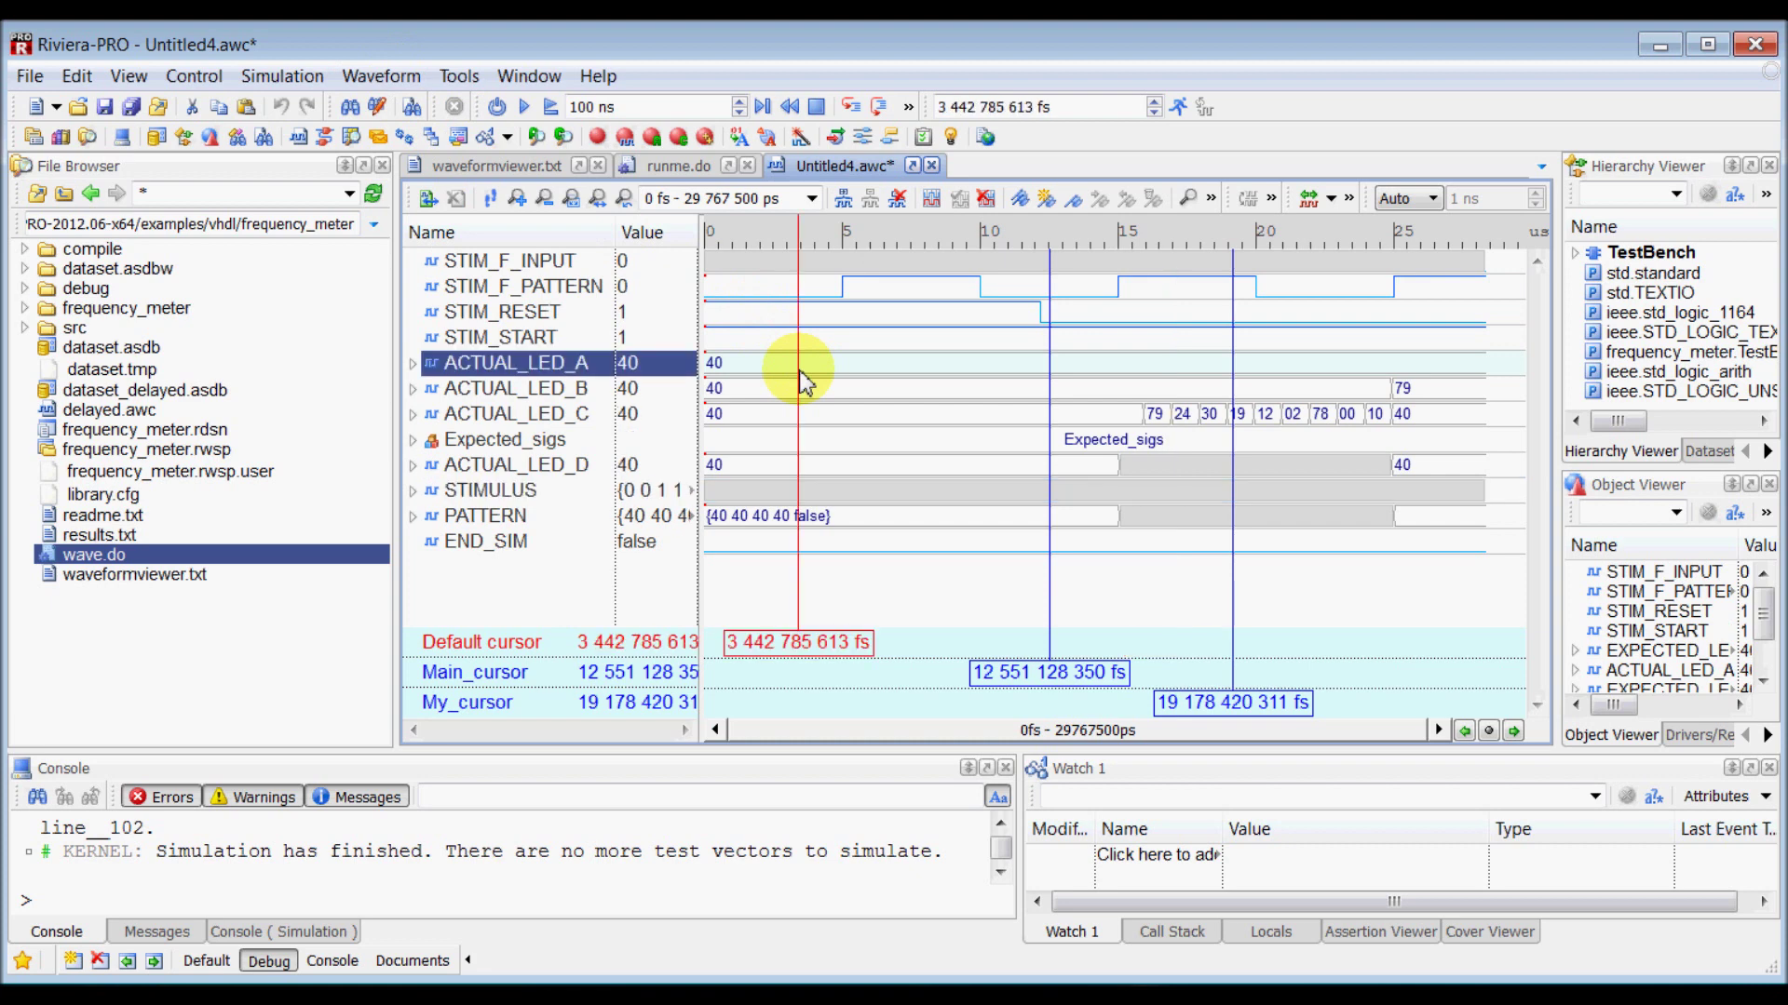
click(382, 75)
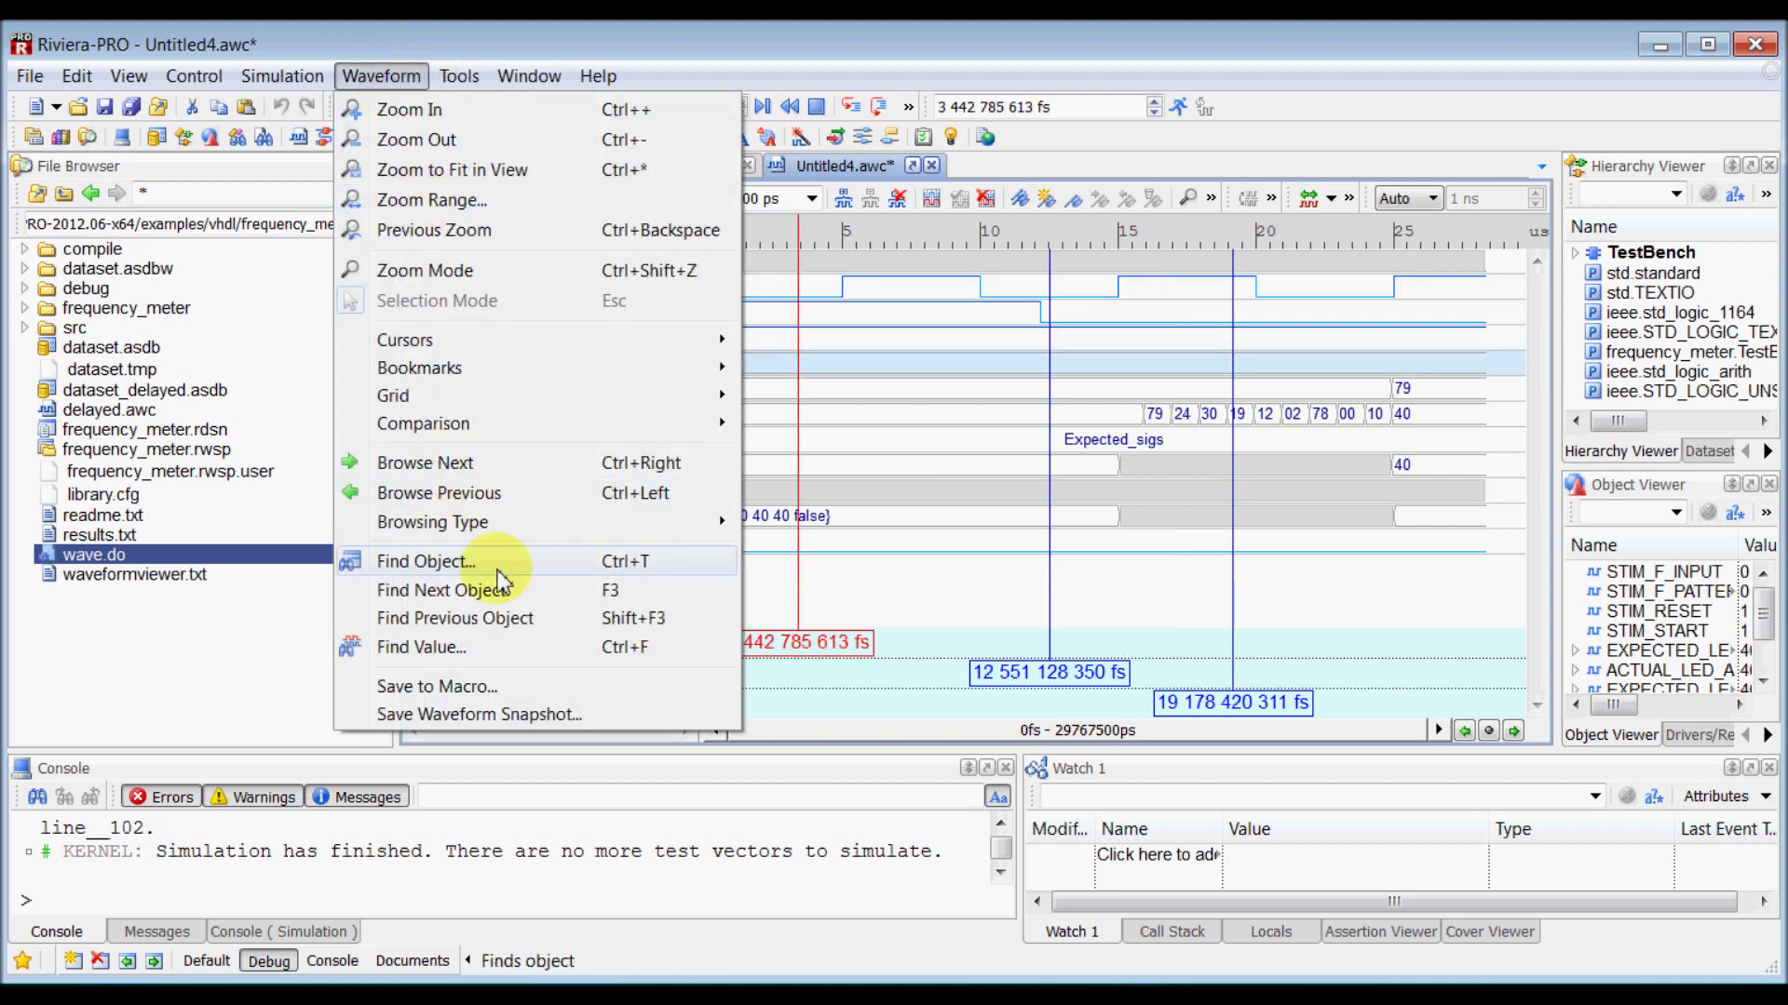
Save a waveform snapshot as data_snapshot.awc, trimming the default file name
click(510, 717)
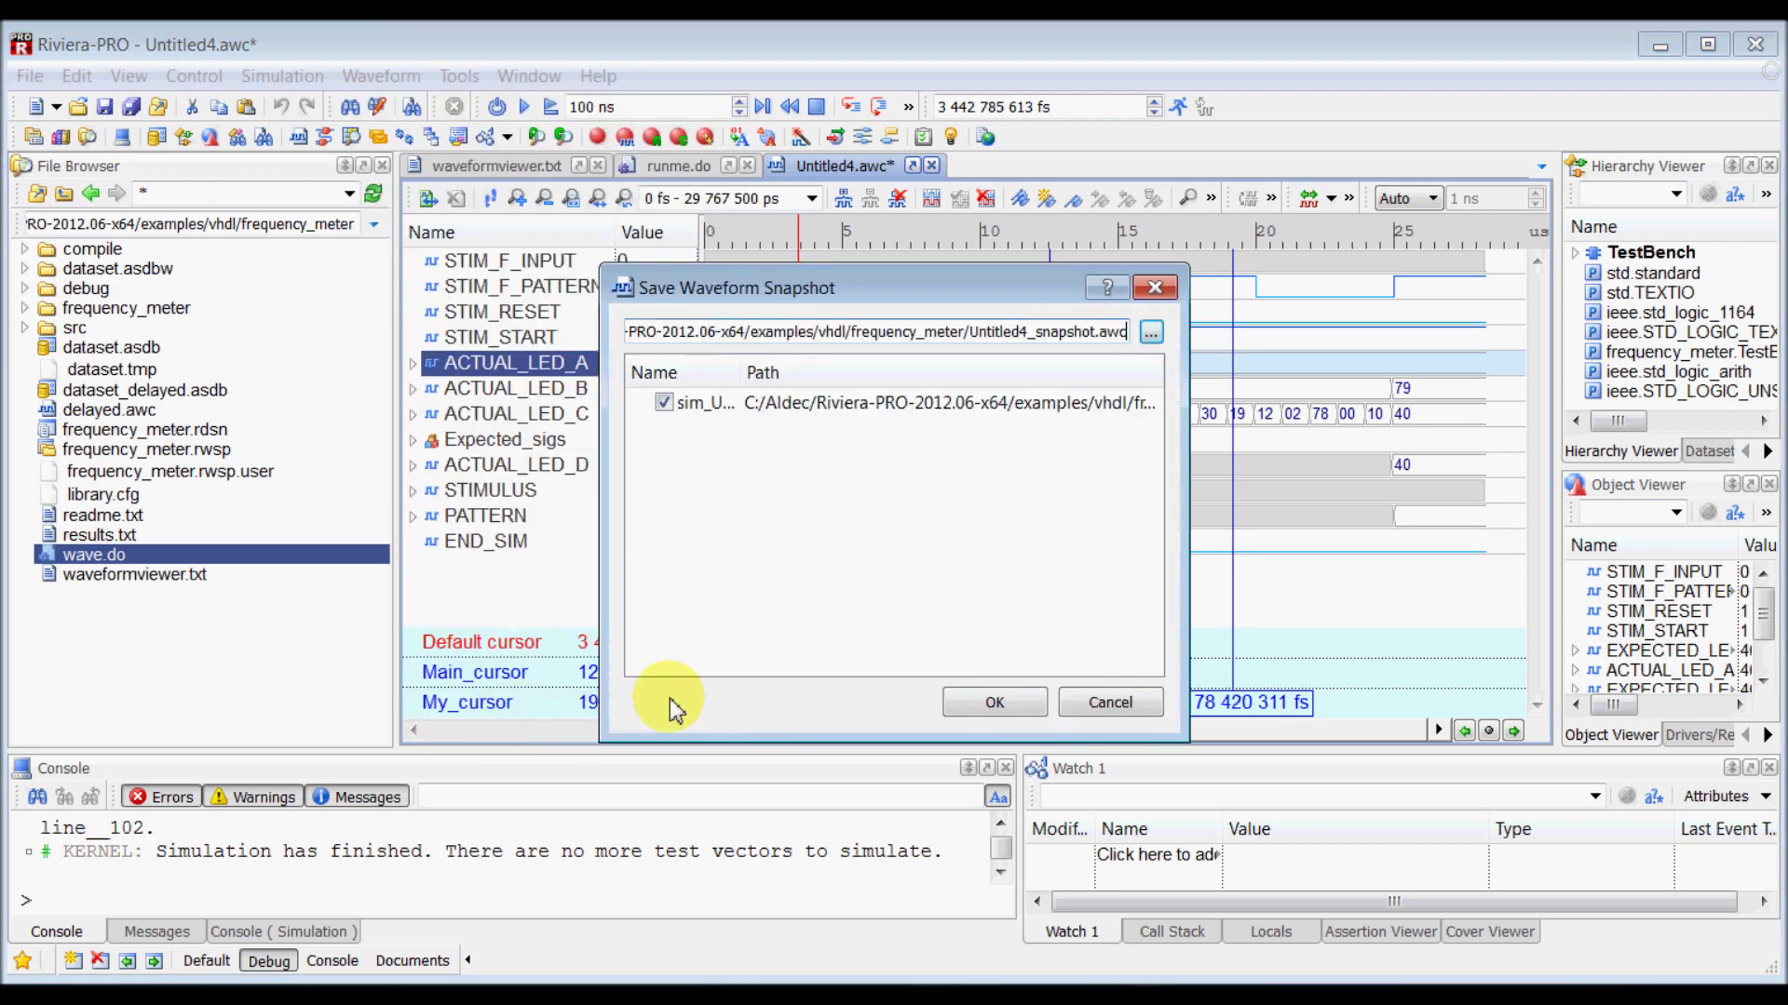
click(1052, 337)
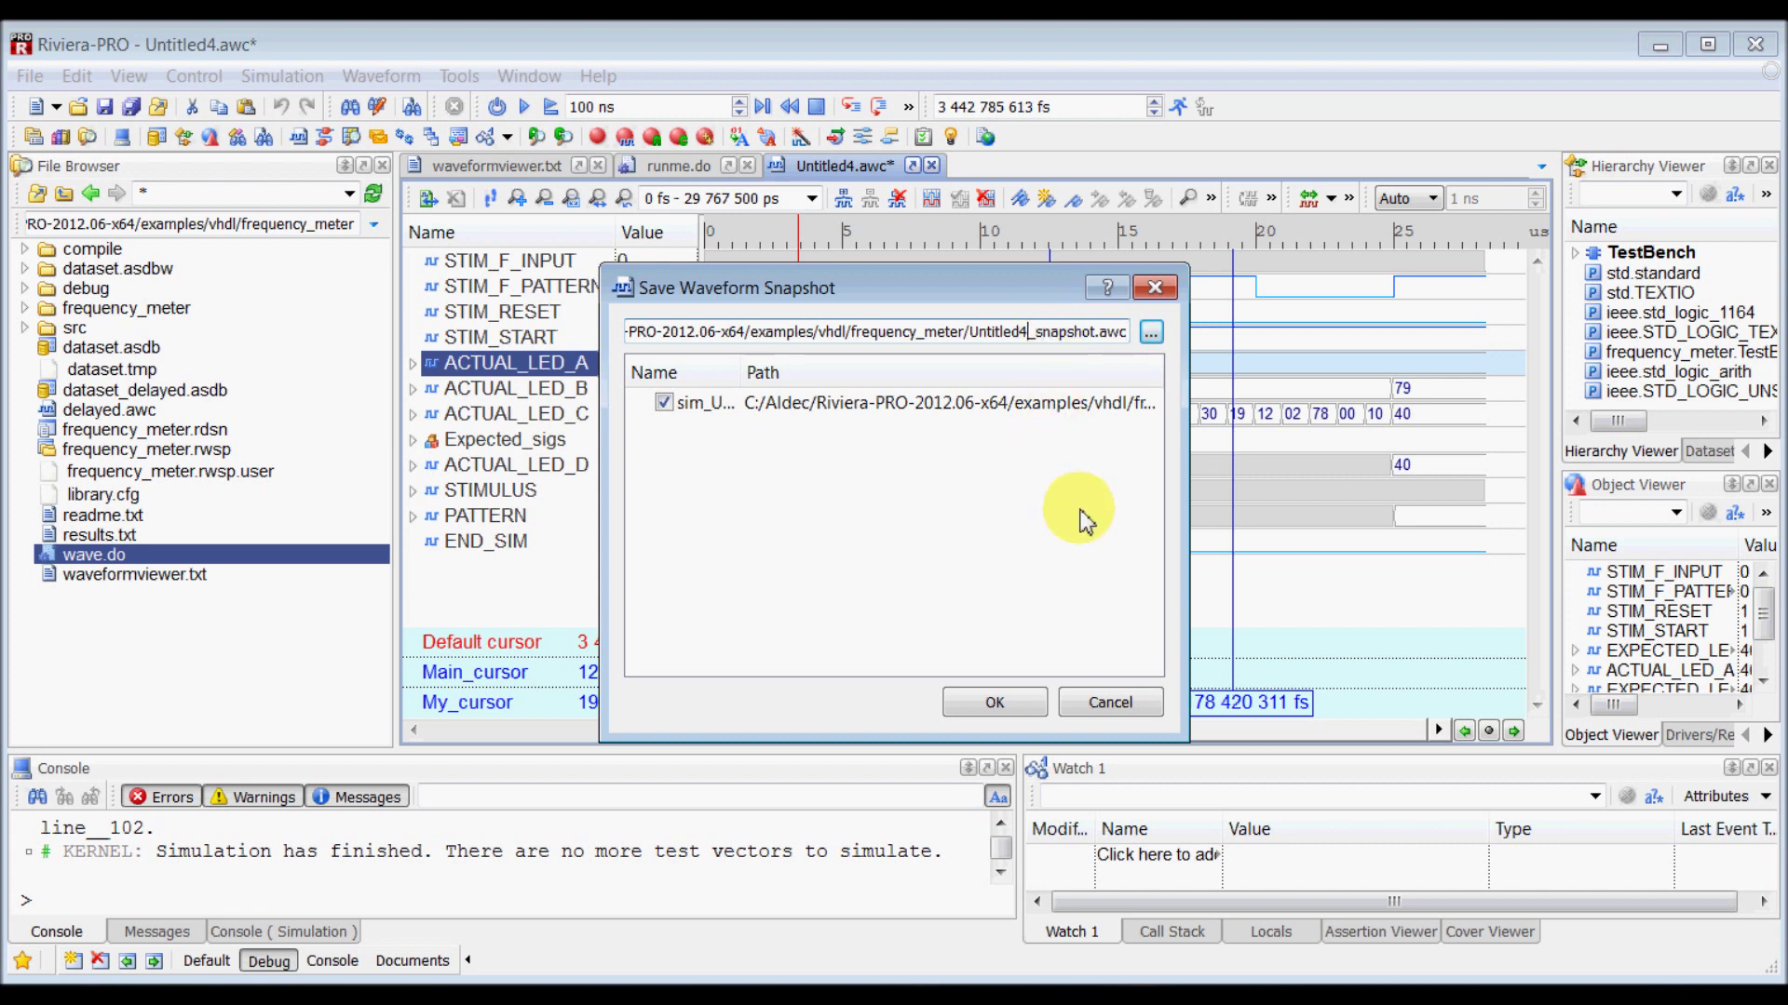
key(BackSpace)
key(BackSpace)
key(BackSpace)
key(BackSpace)
key(BackSpace)
key(BackSpace)
key(BackSpace)
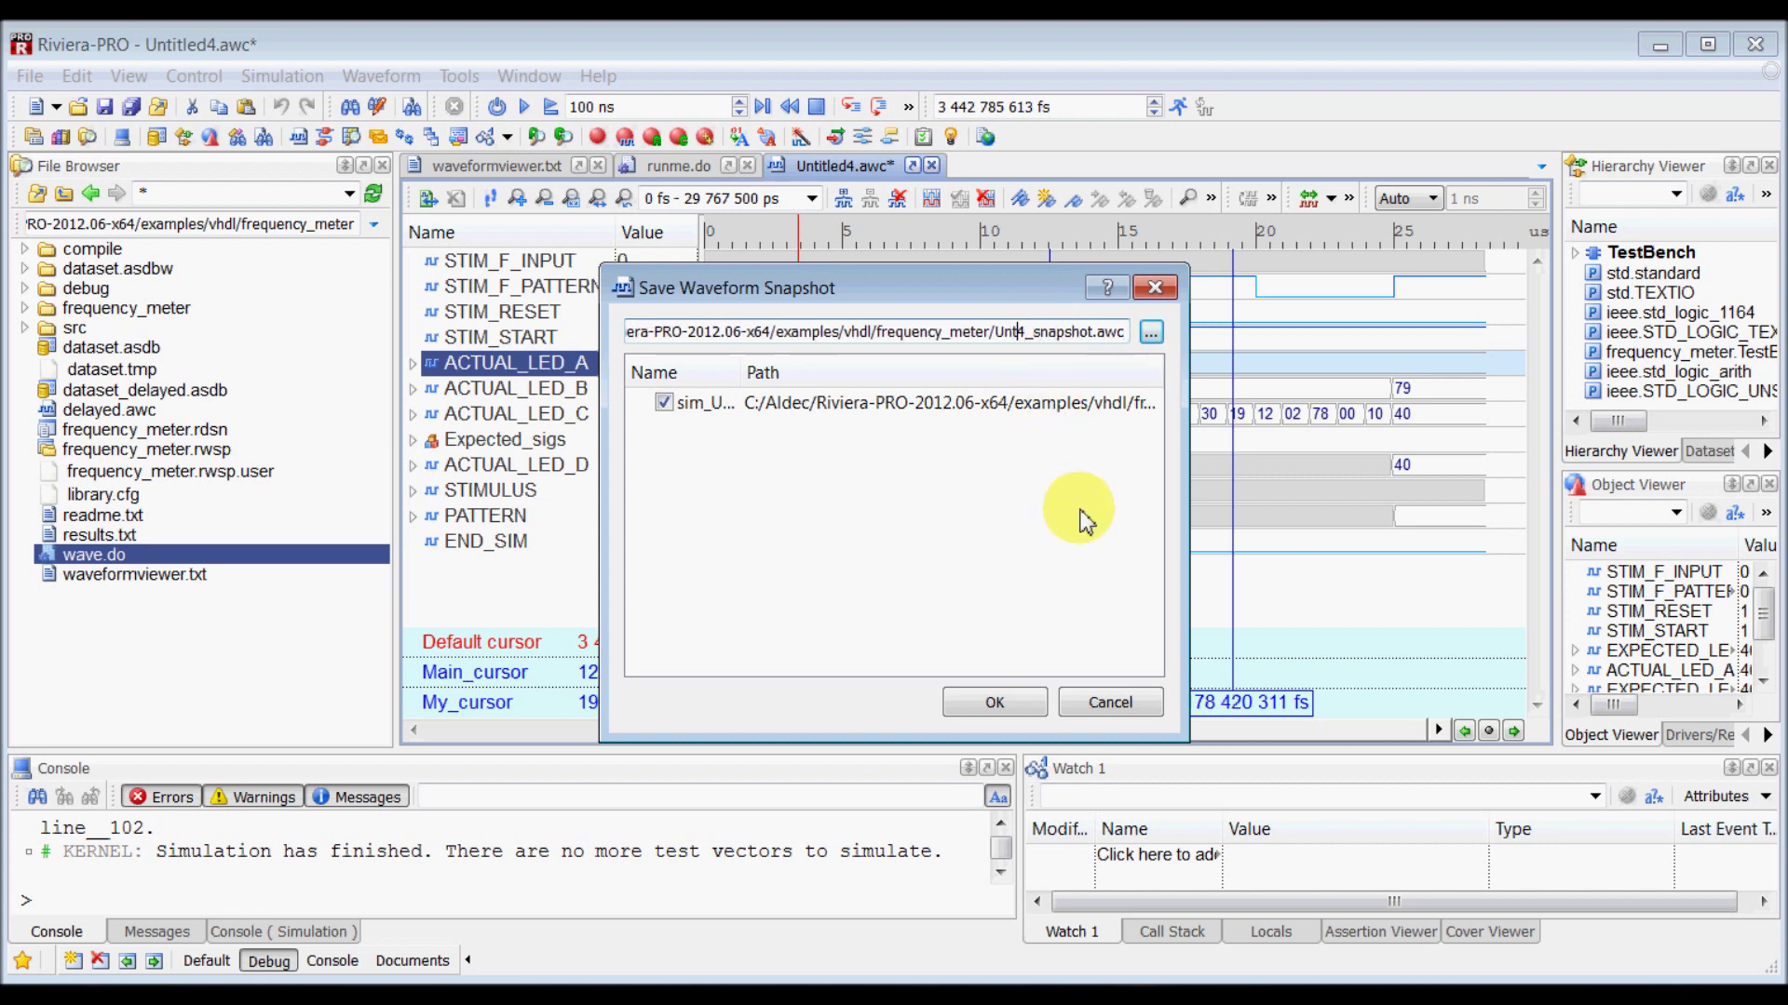
key(BackSpace)
key(Delete)
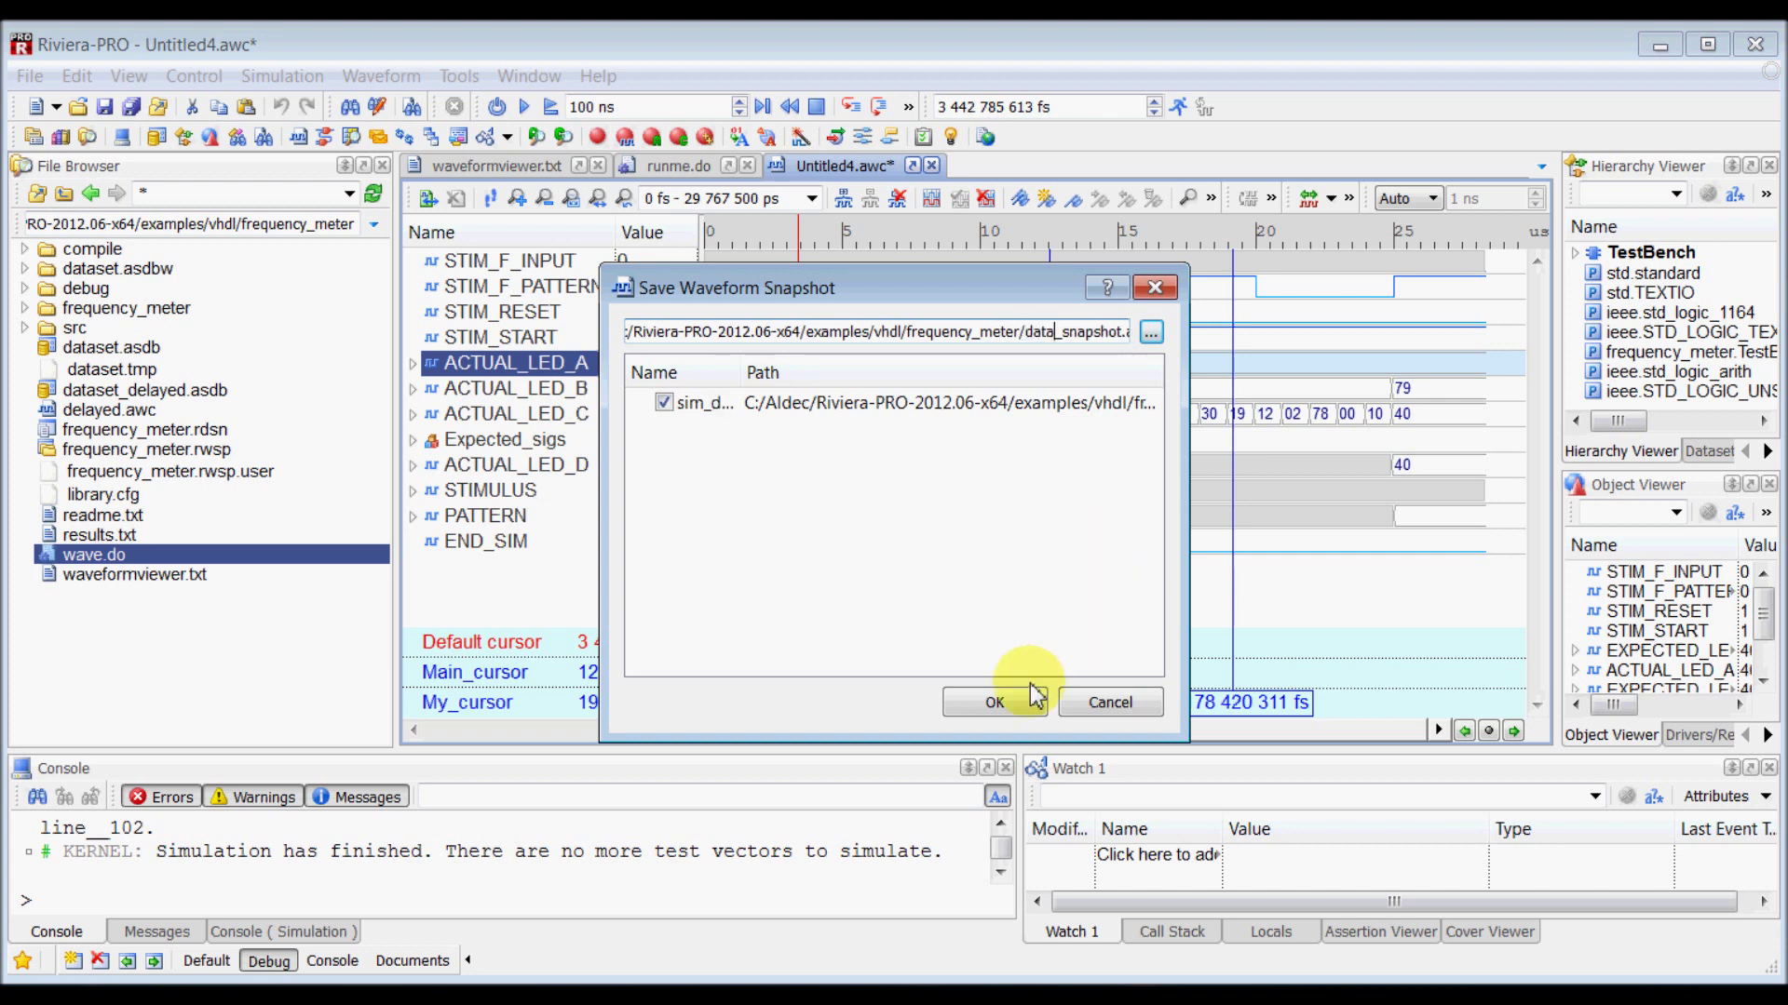
click(1015, 710)
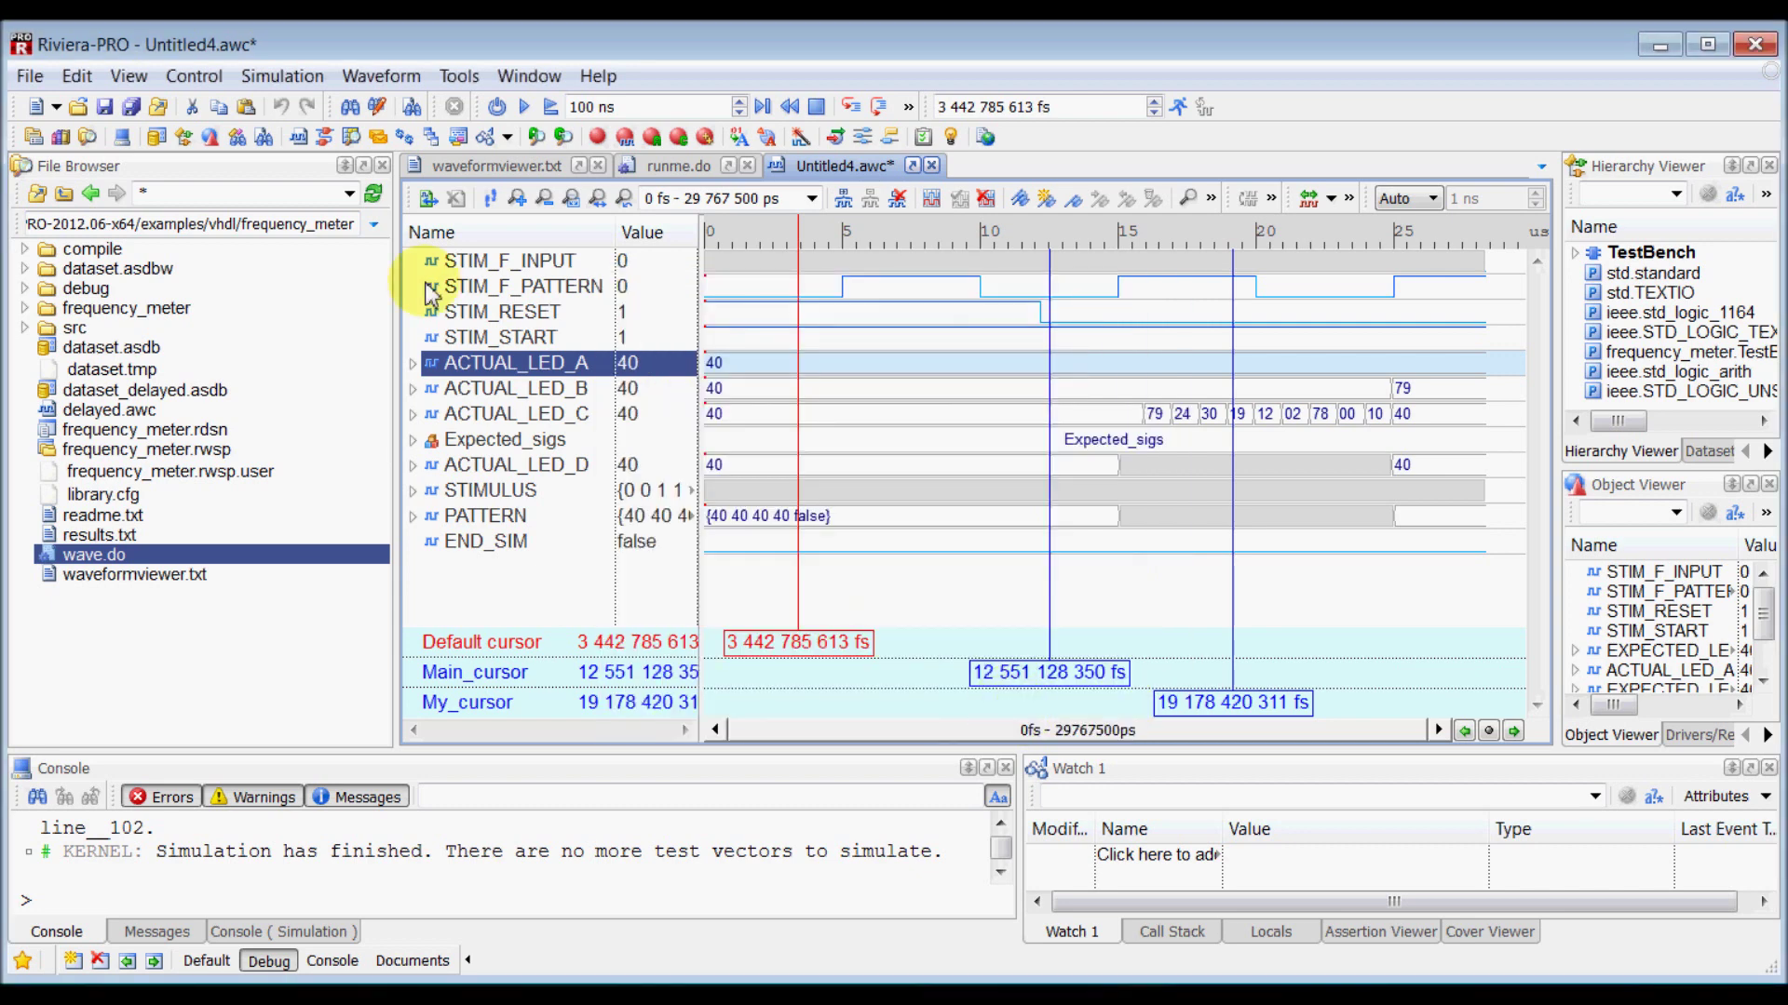
click(375, 197)
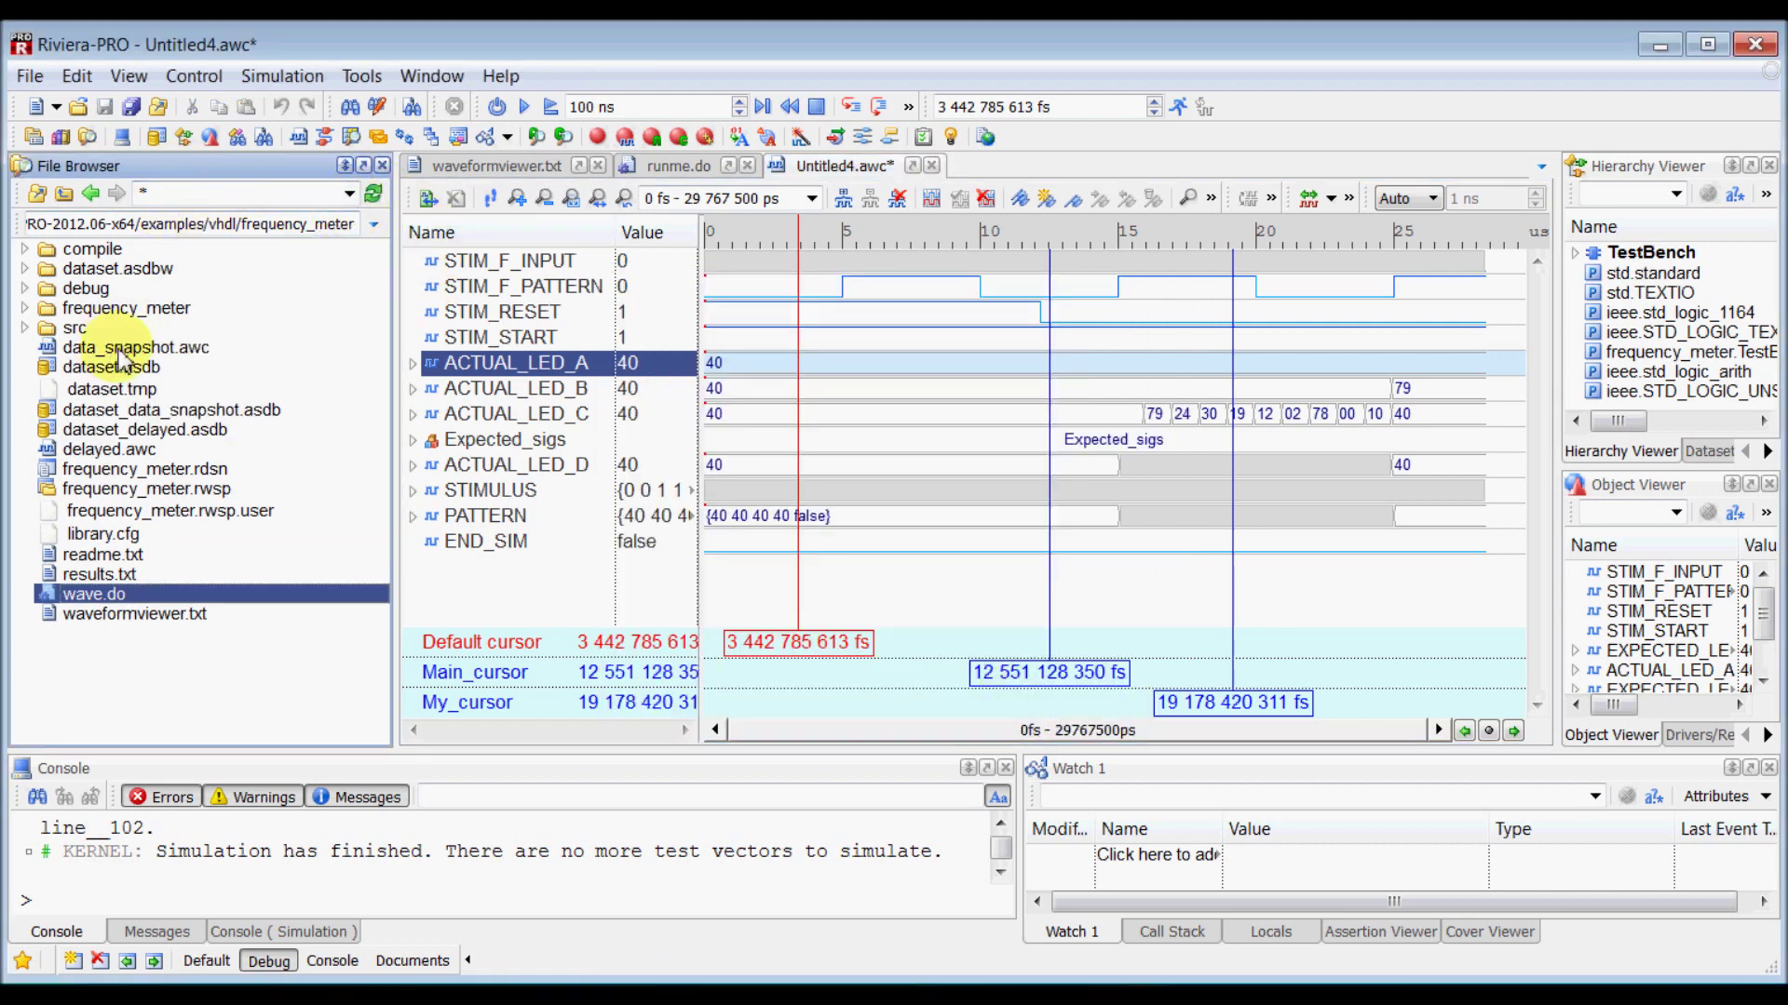
Inspect data_snapshot.awc and the .asdb files, widen the Hierarchy/Object panels, and show loaded datasets
click(121, 349)
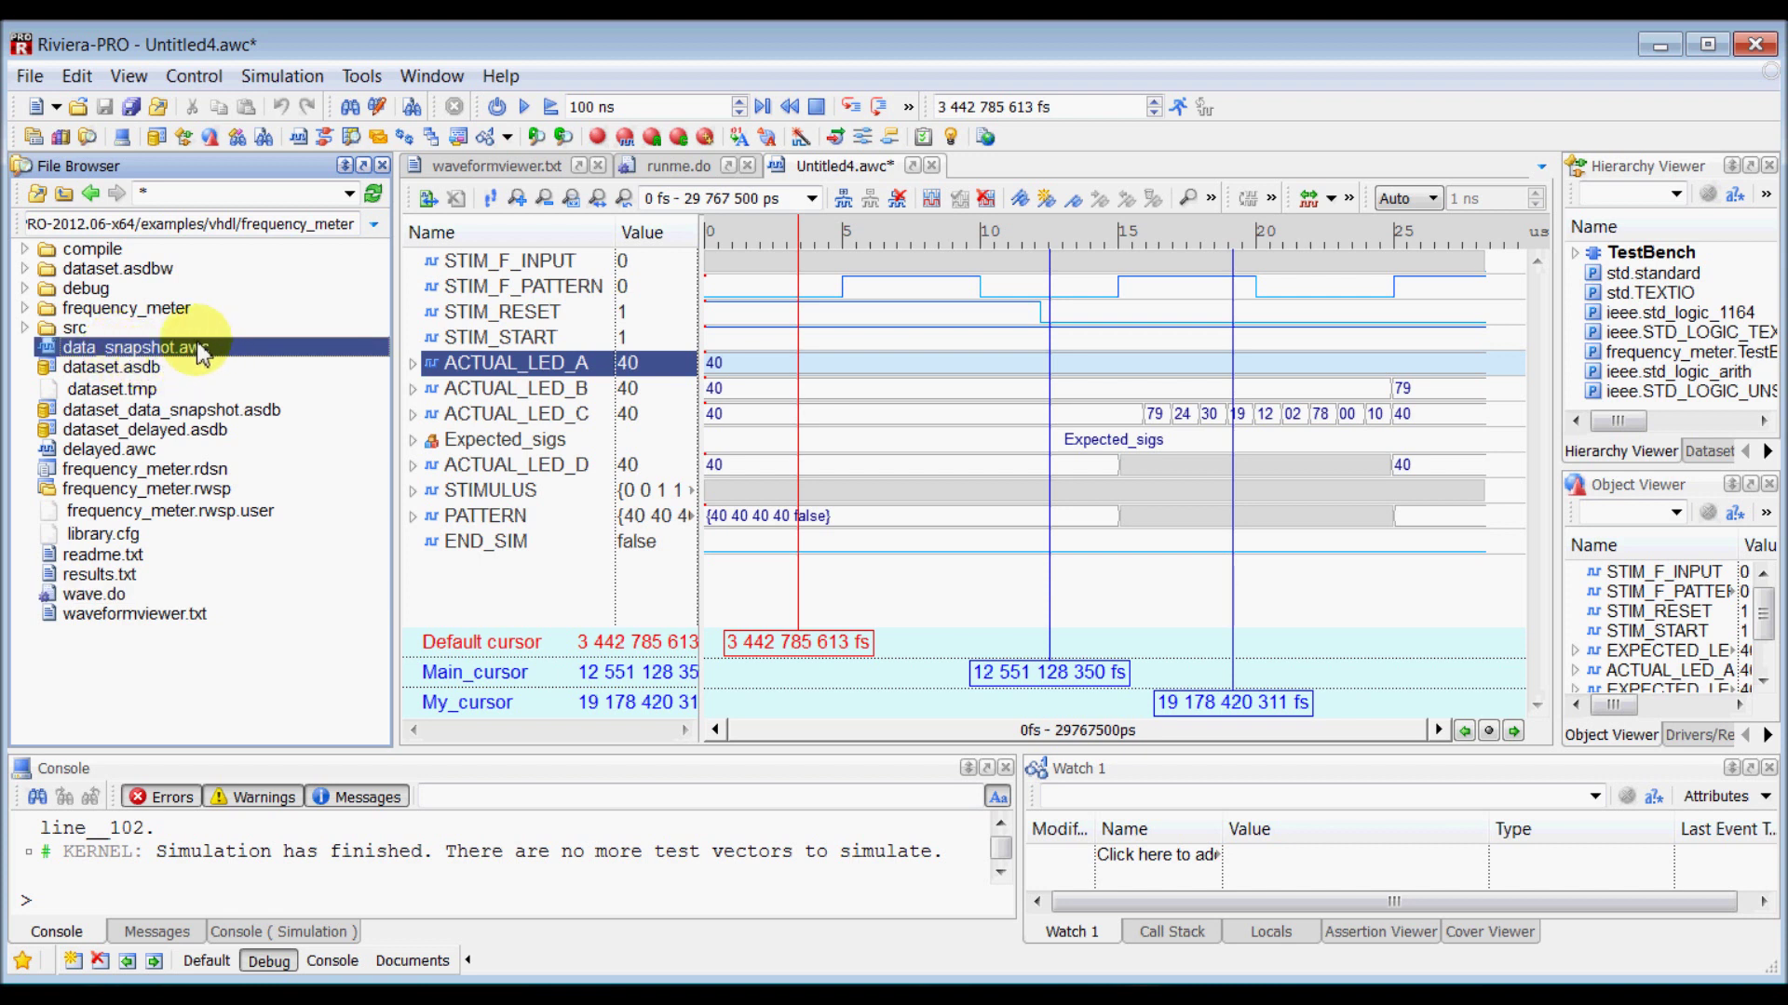
click(96, 372)
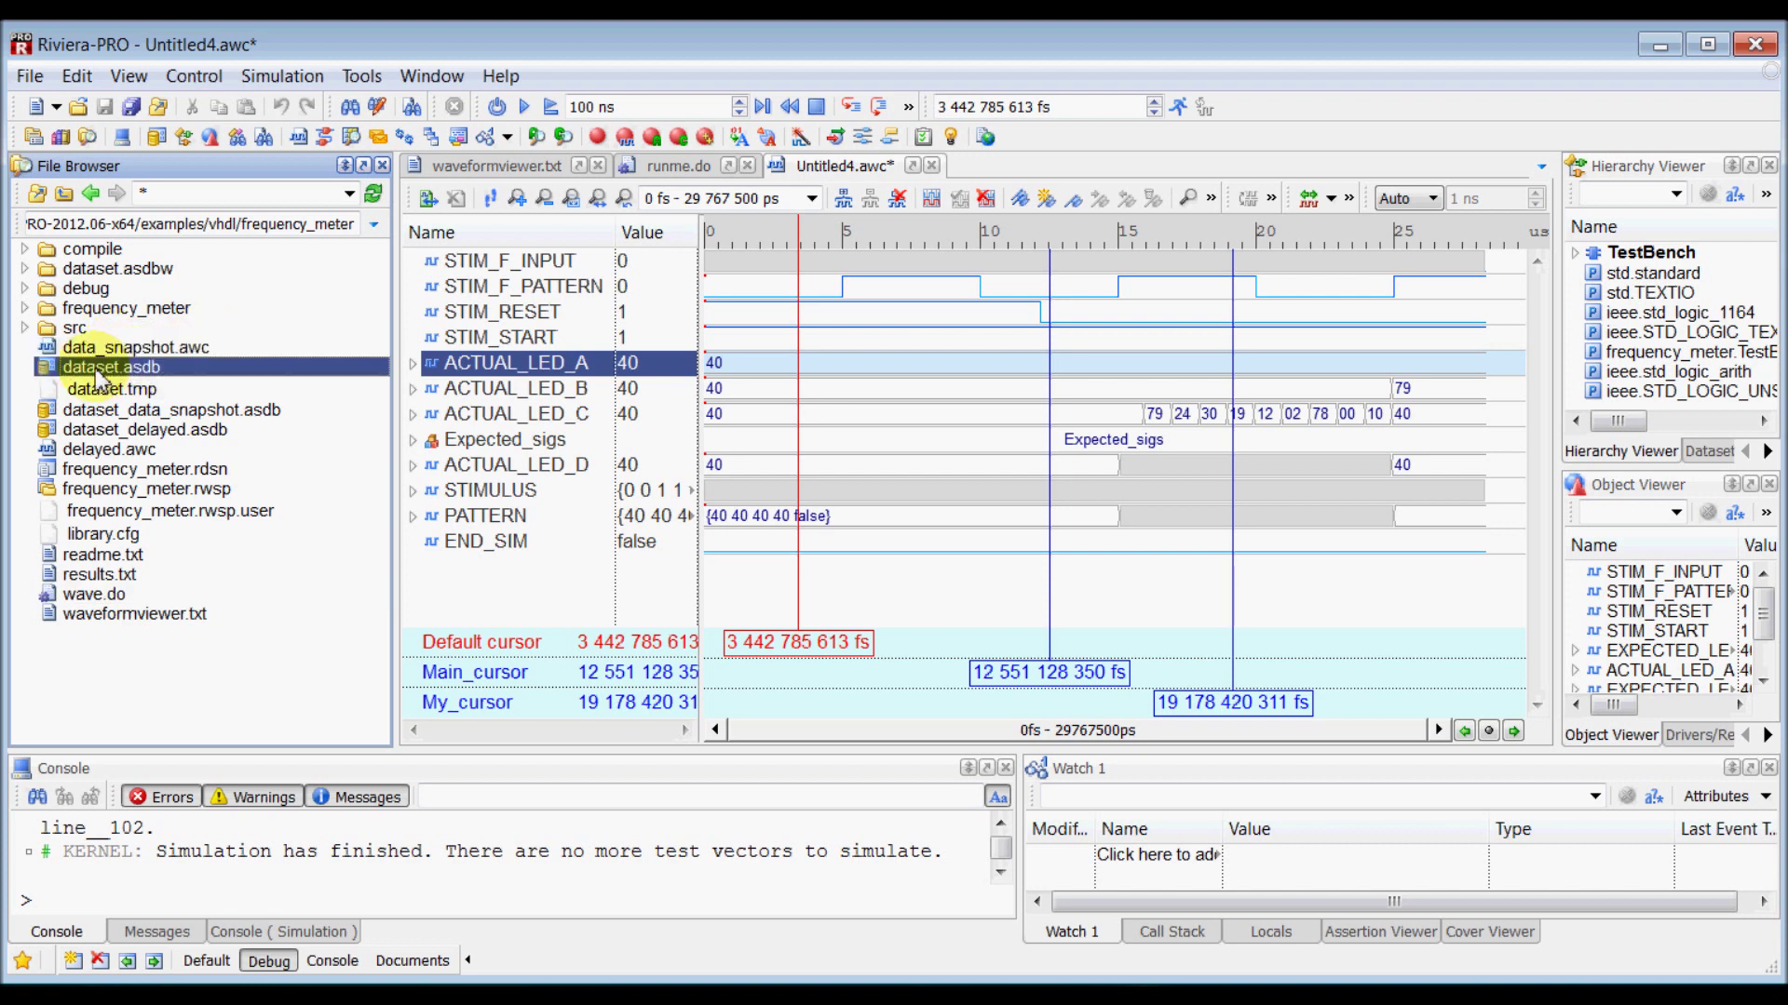
click(164, 414)
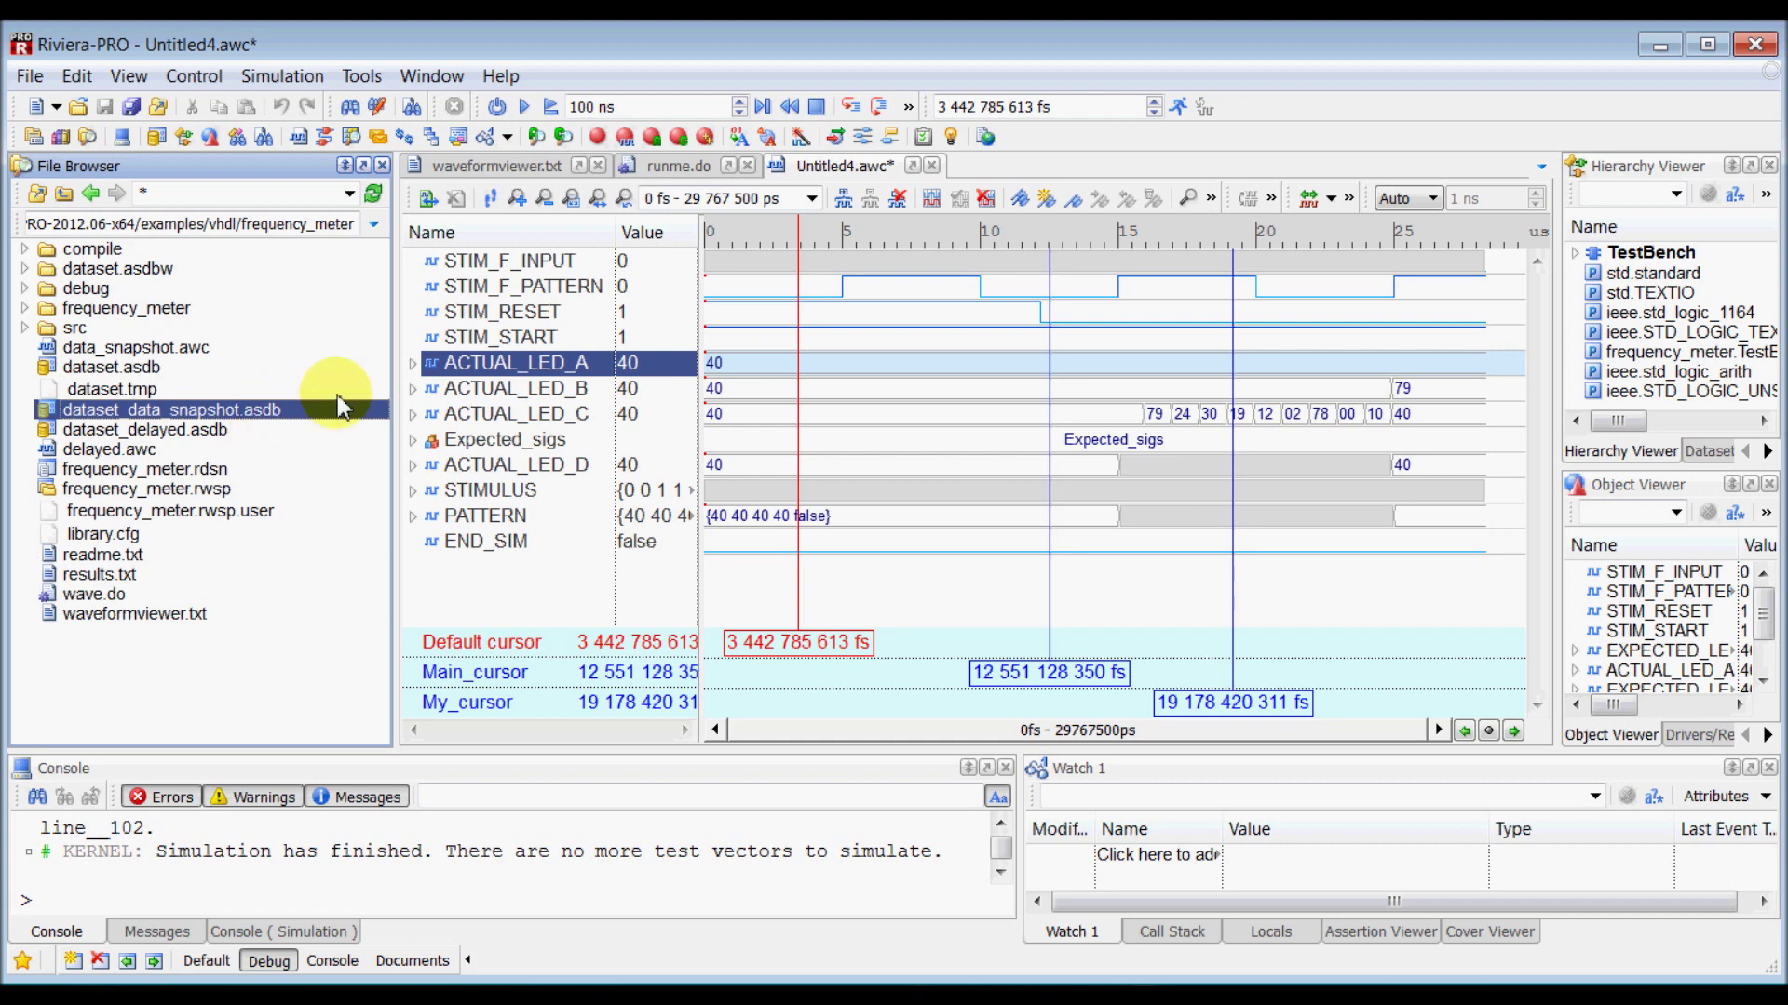
drag(1561, 389, 1320, 382)
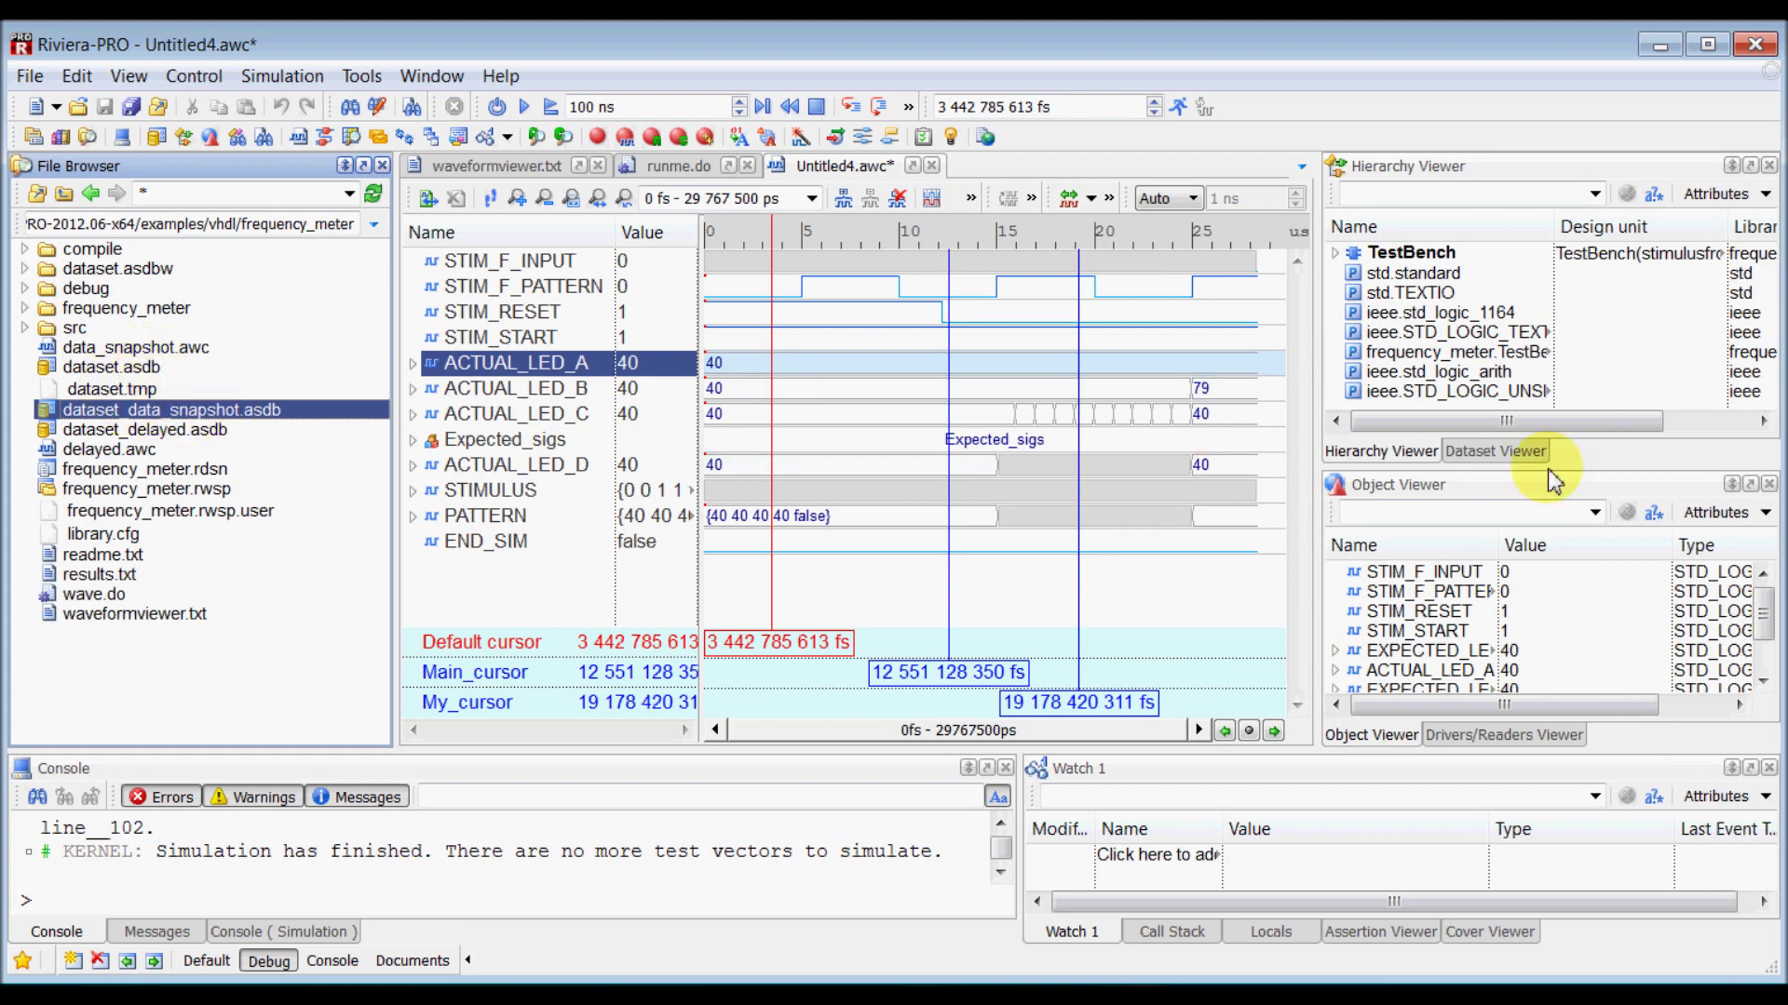
click(1494, 452)
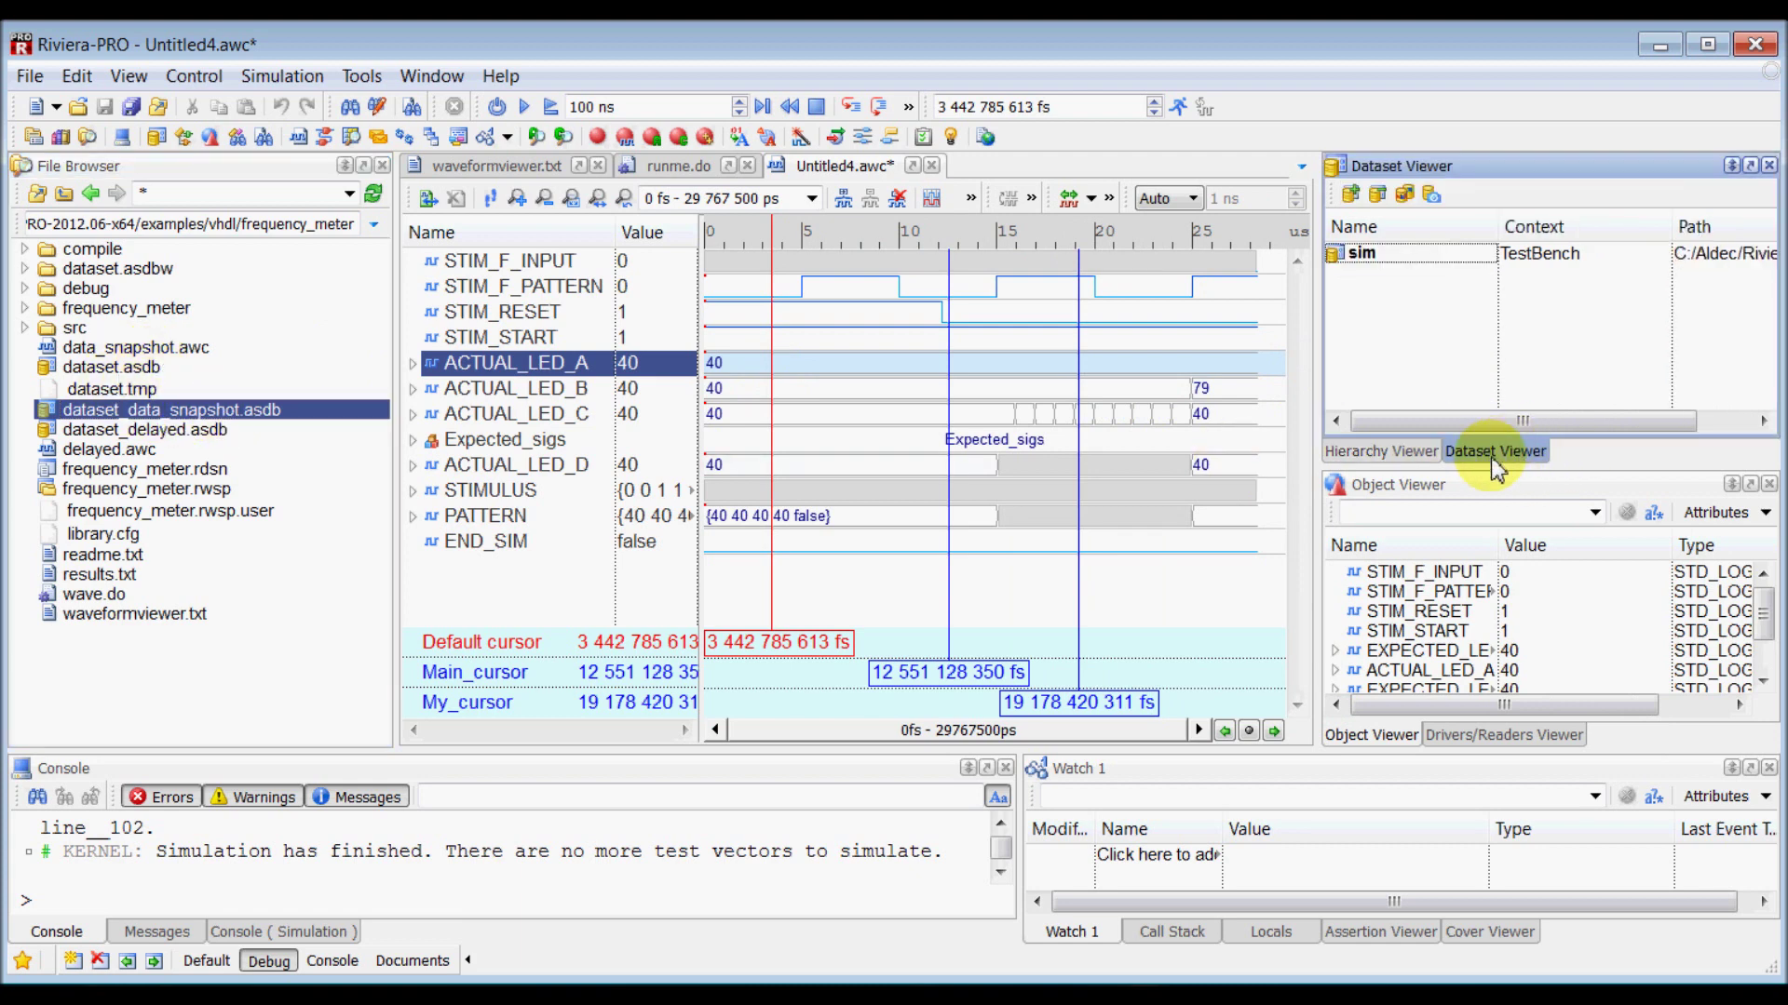
Add dataset_data_snapshot to the Dataset Viewer, where it appears as simulation1 beside sim
click(1350, 193)
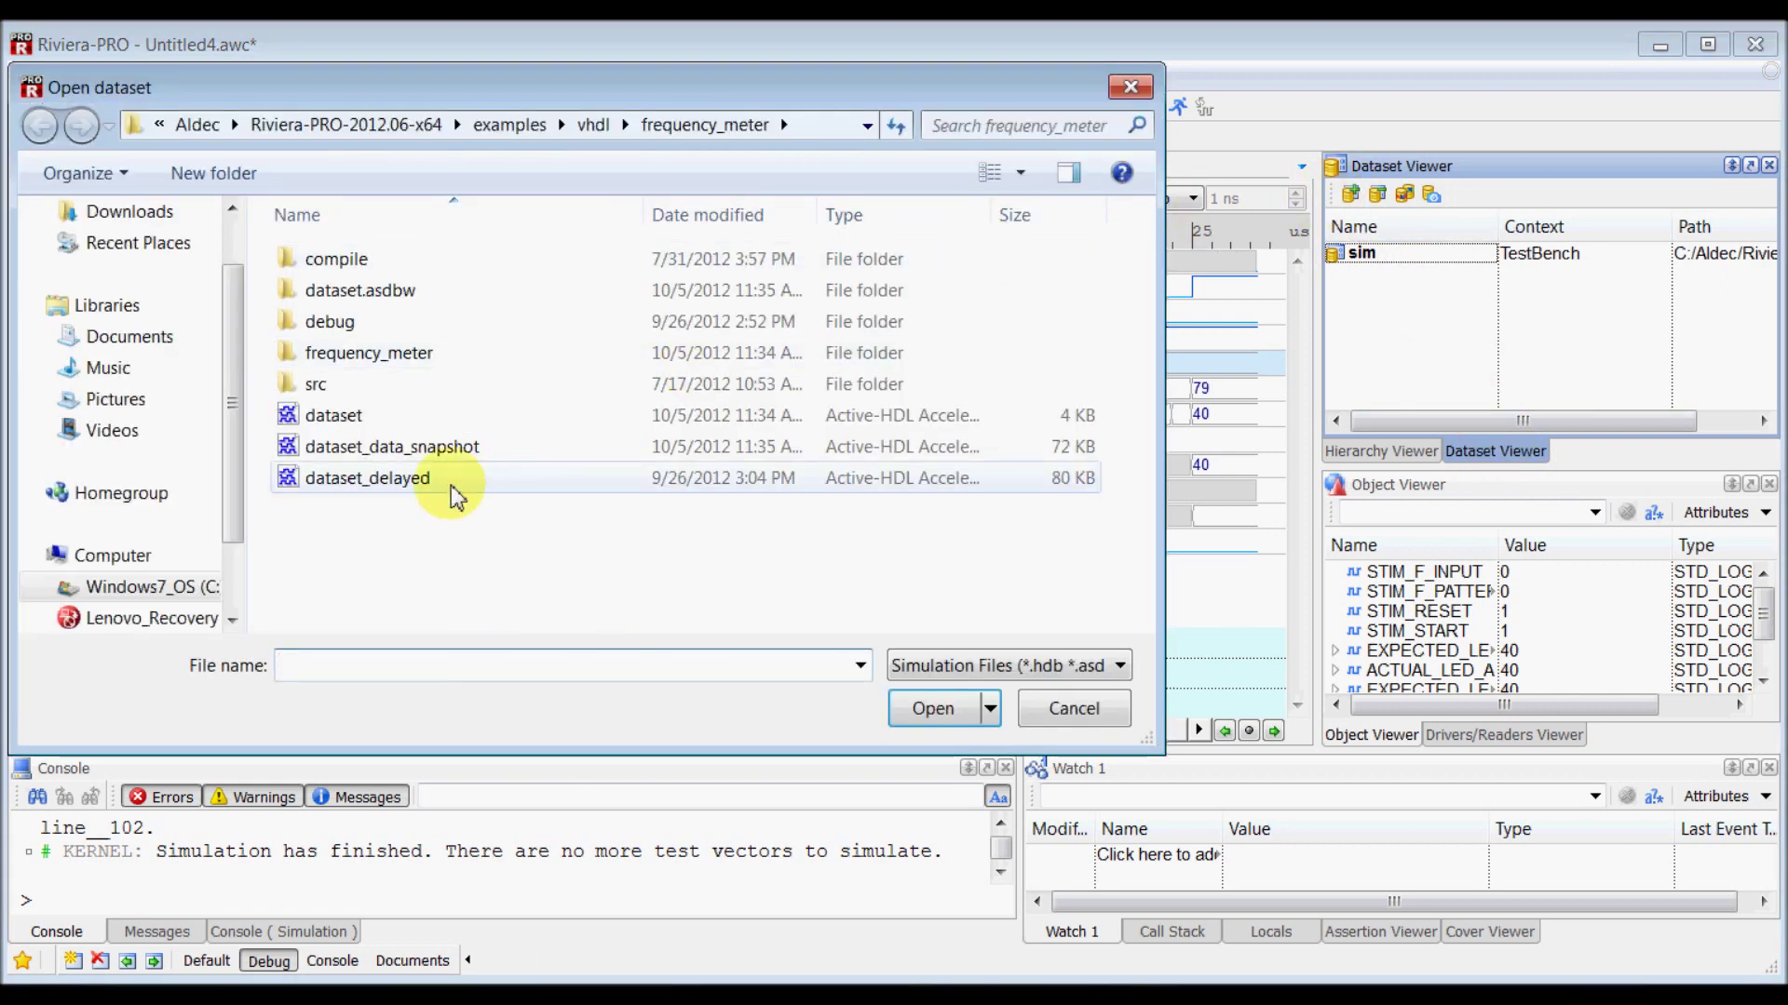
click(402, 455)
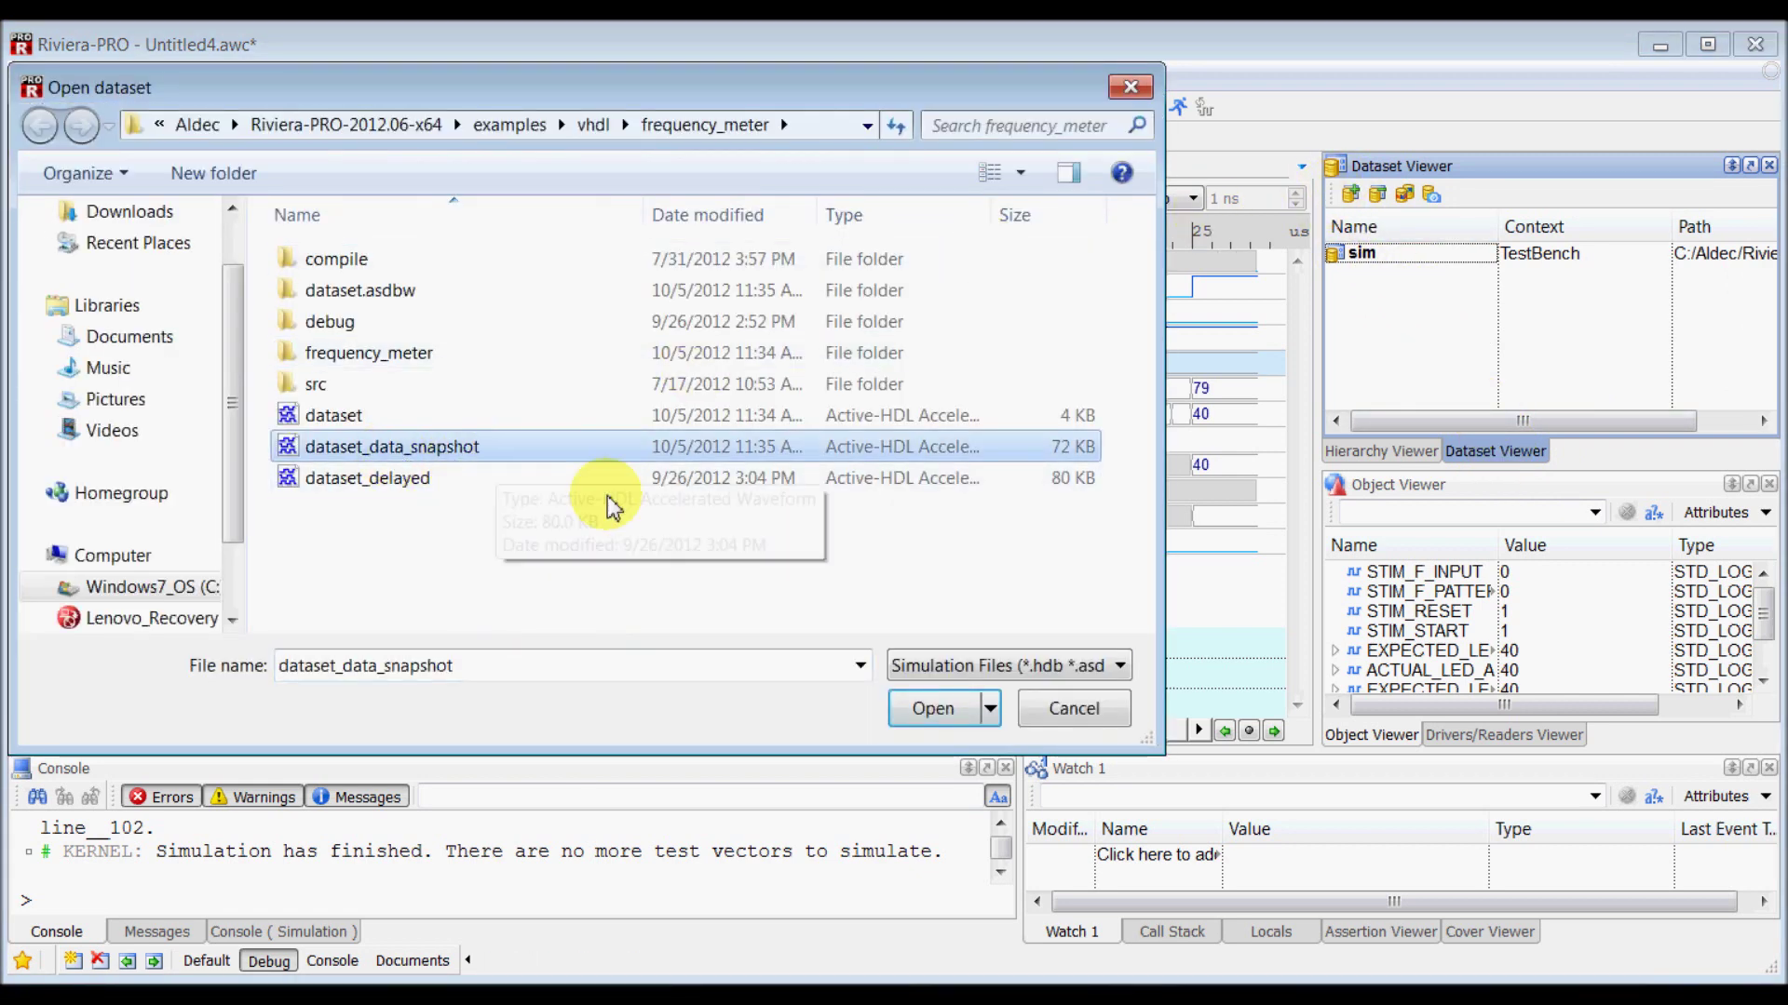
click(935, 712)
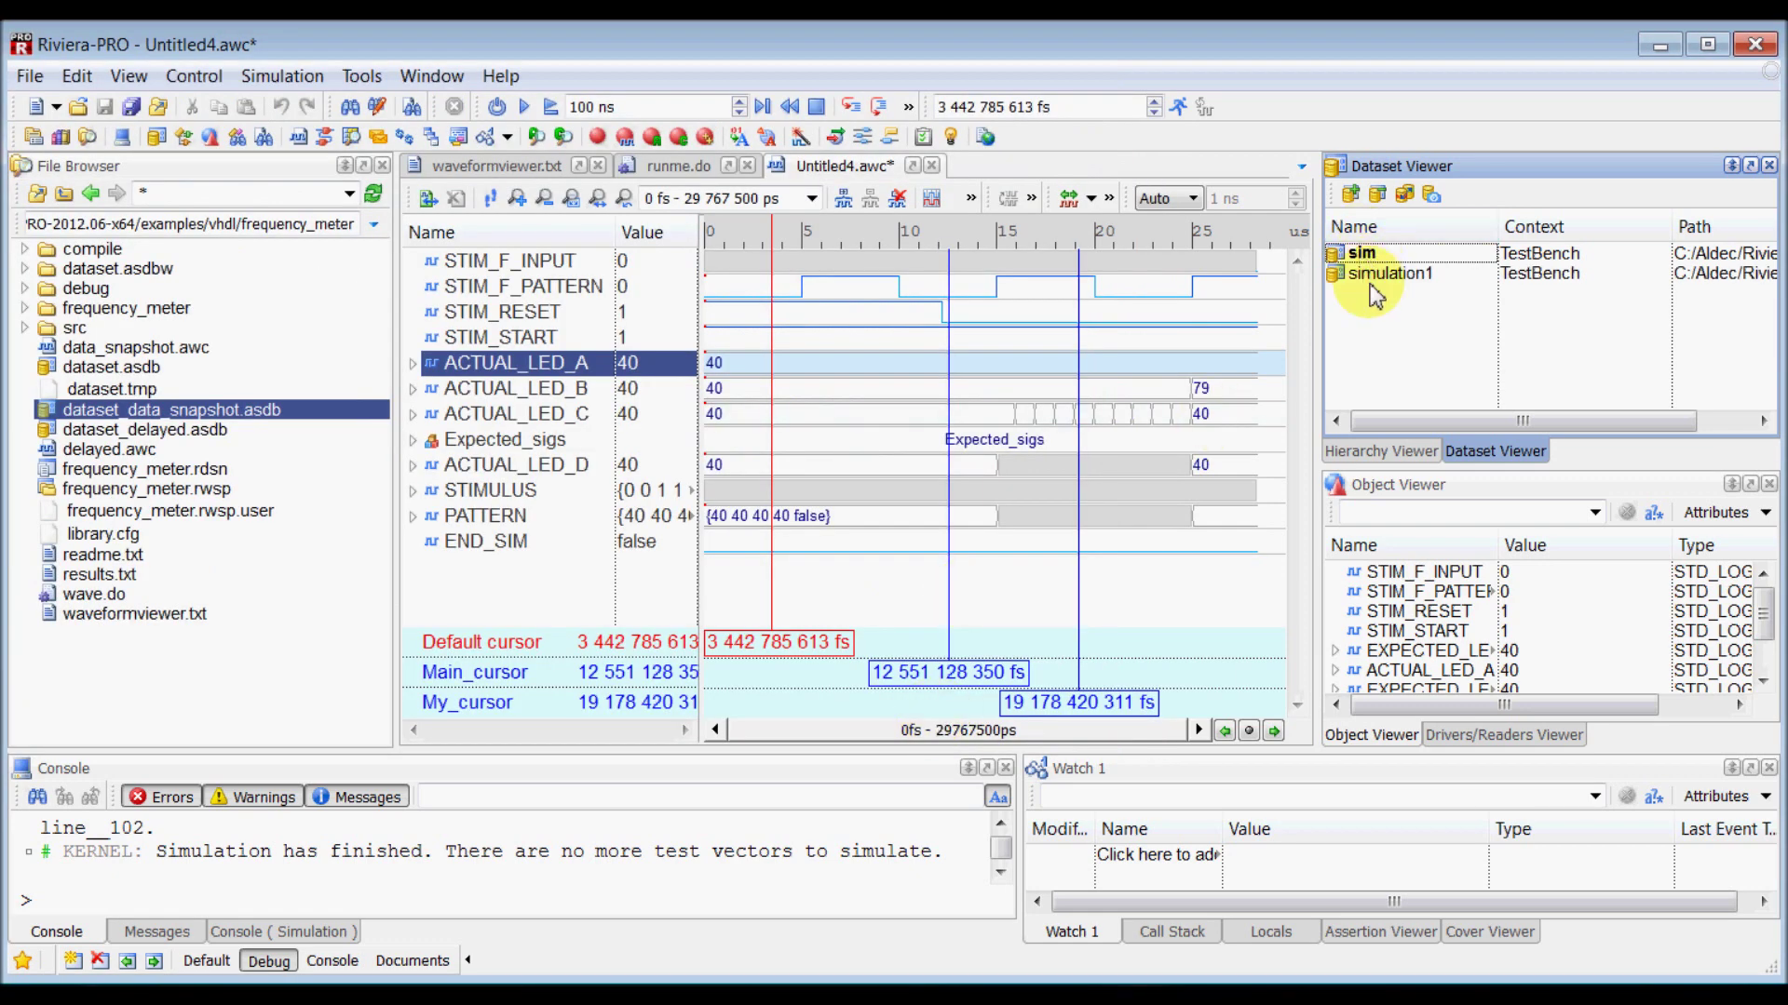
Float the Hierarchy Viewer, then view simulation1's expanded TestBench hierarchy before switching to sim
click(1396, 458)
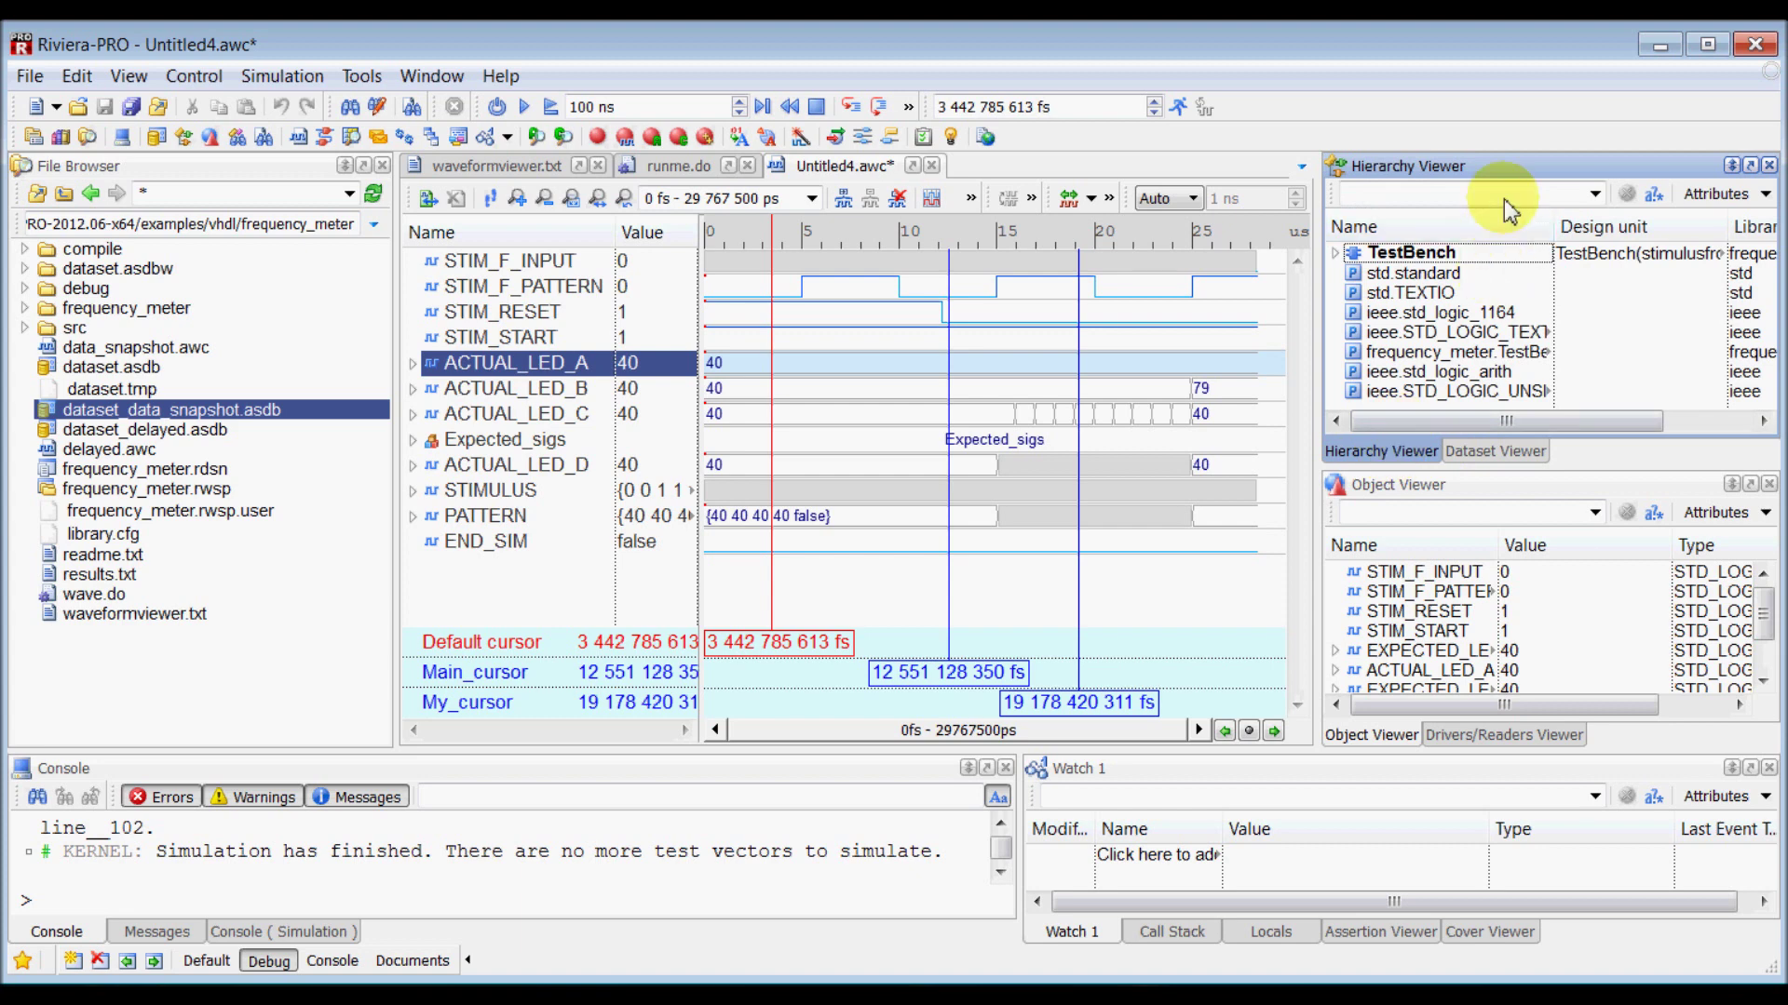
drag(1508, 159, 953, 309)
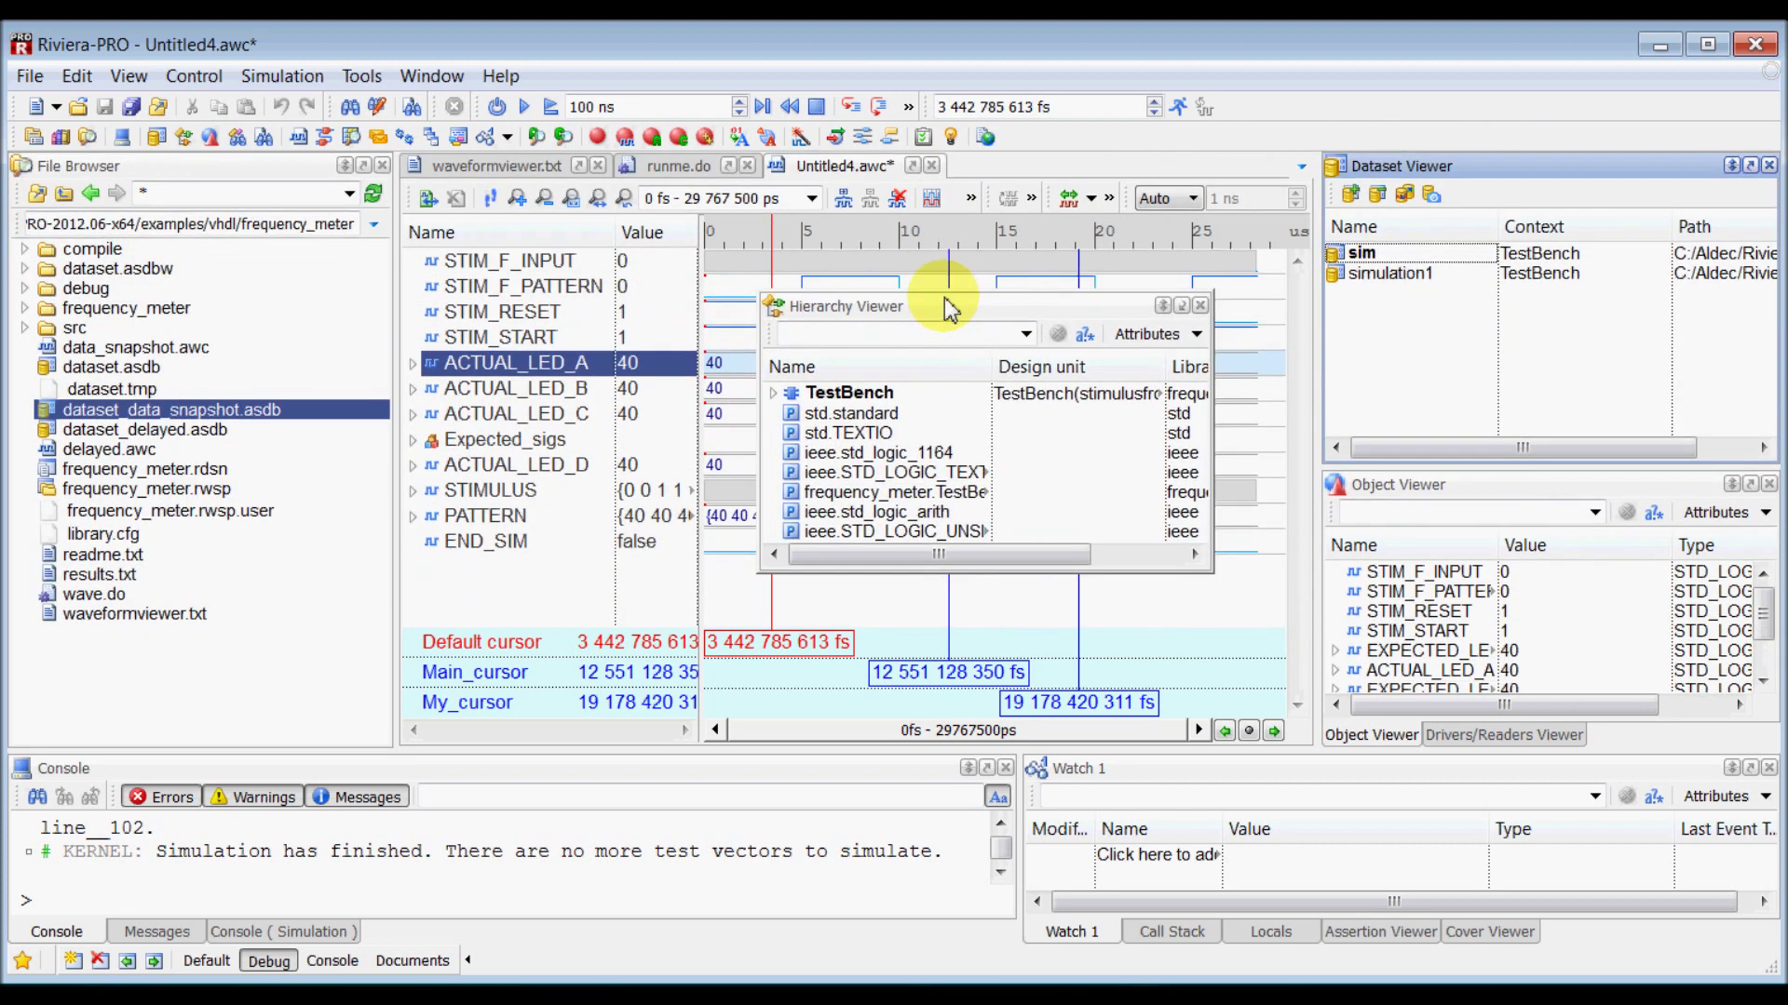
click(1394, 274)
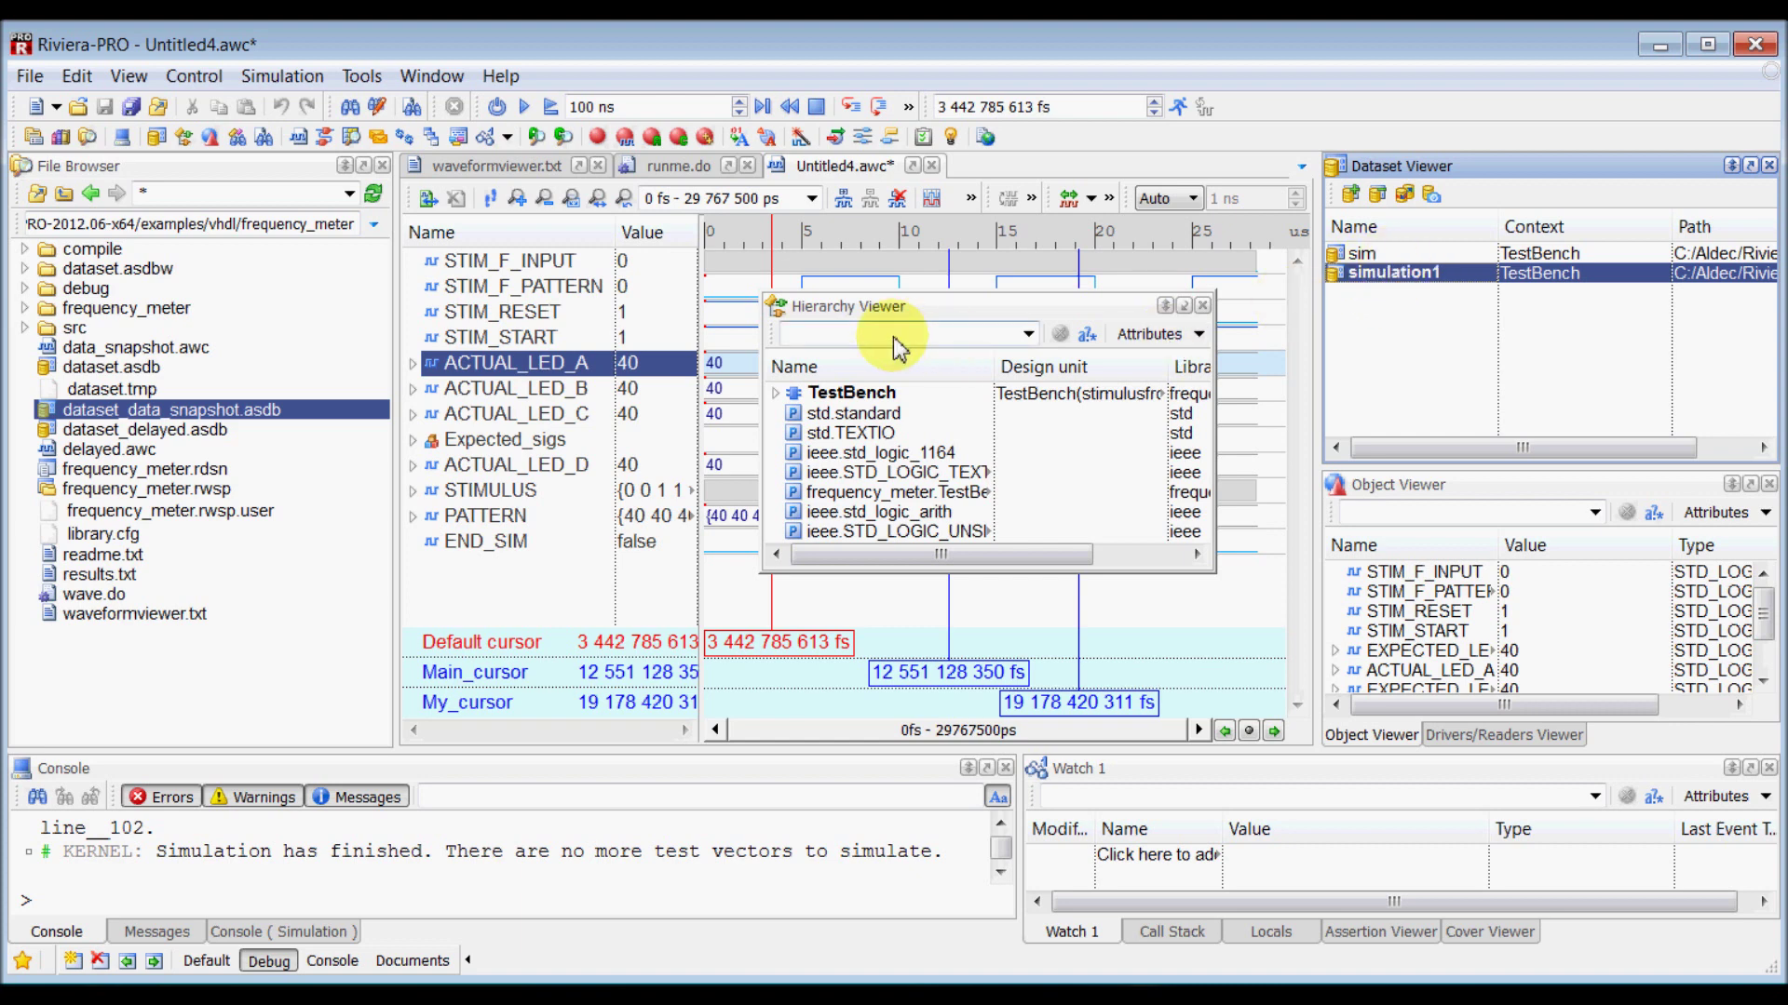
click(775, 393)
click(1361, 253)
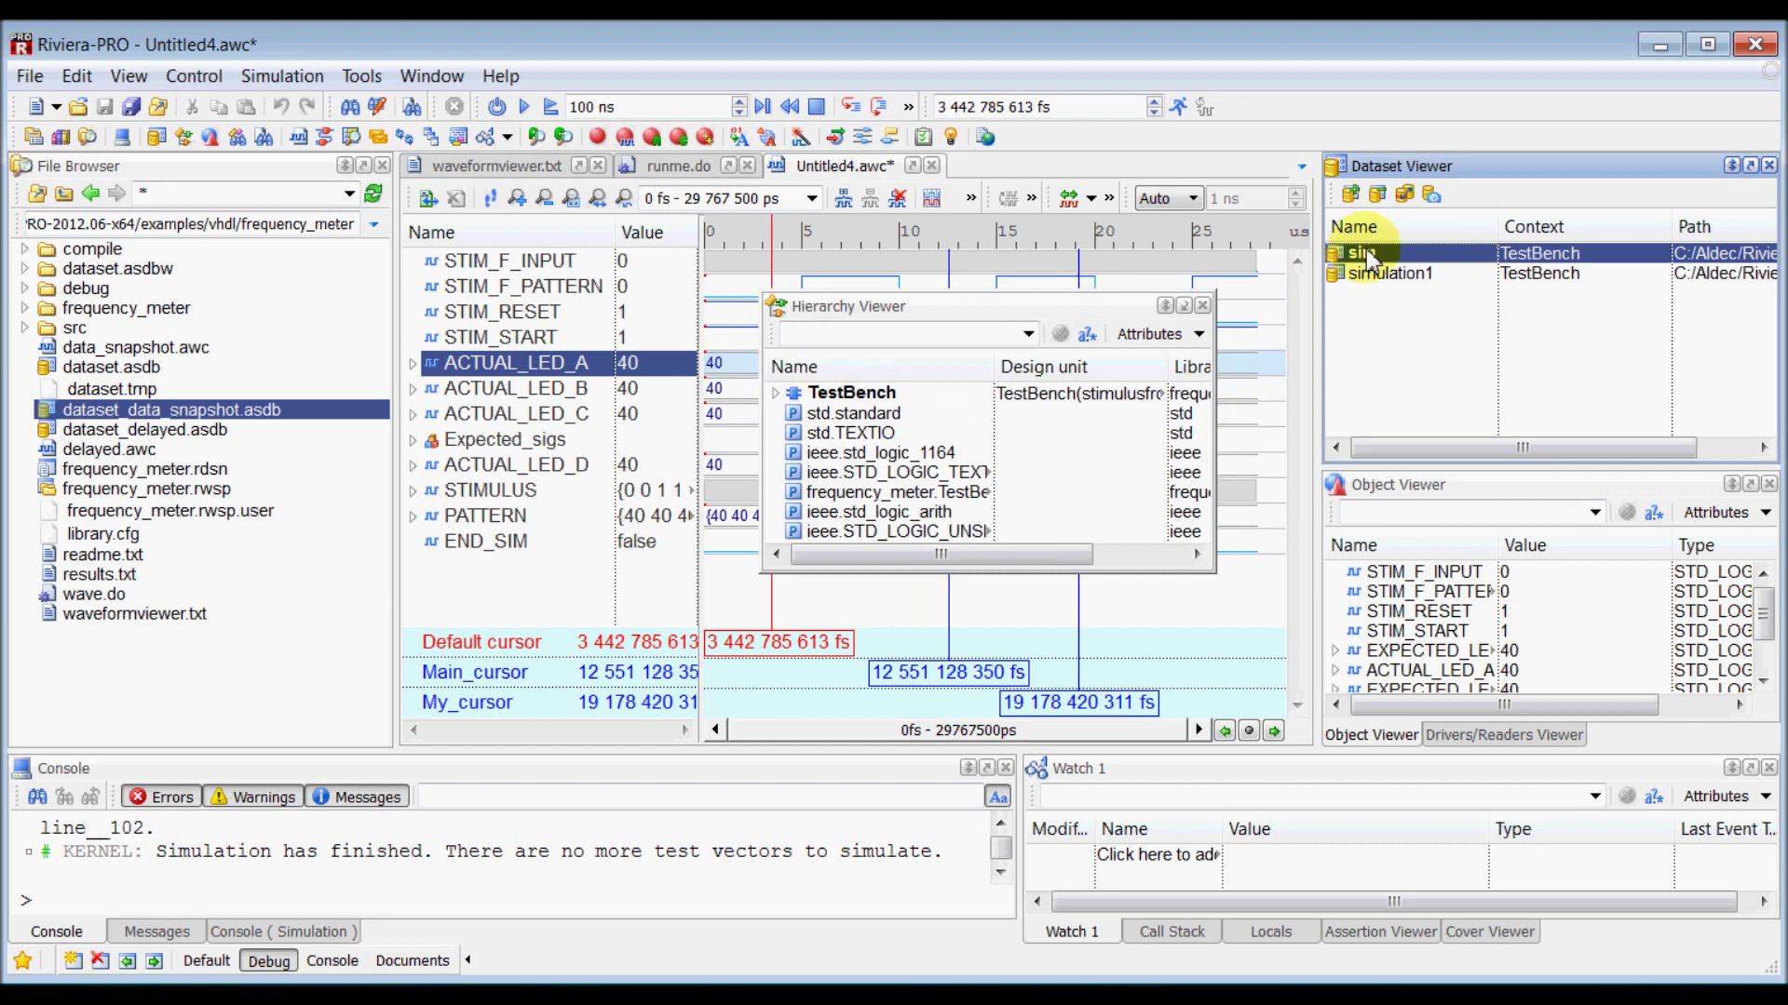